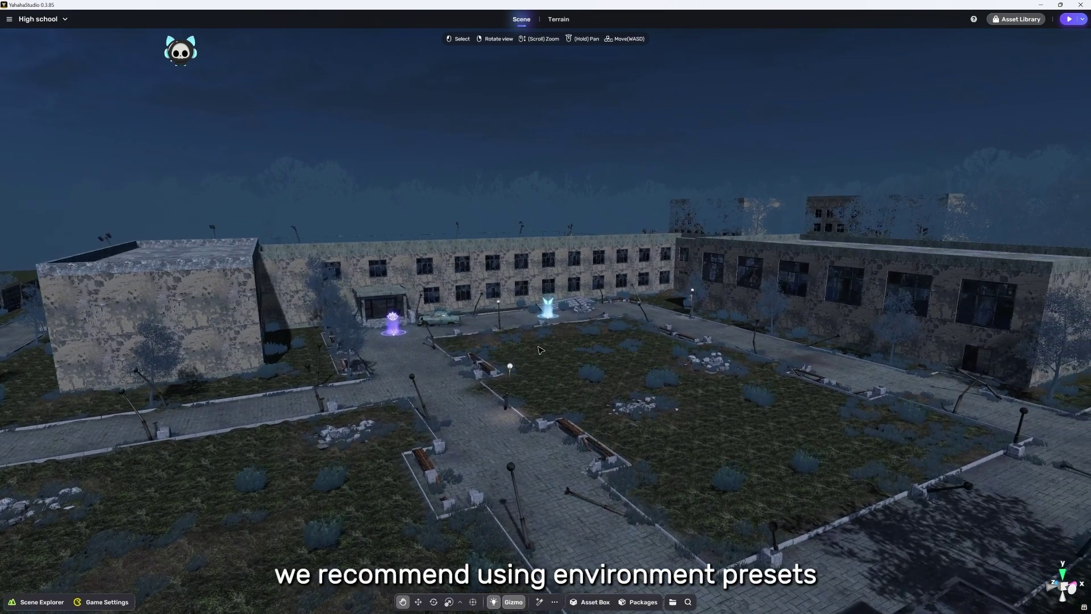
Apply the Chaos environment preset to the High school scene
right_click_drag(500, 386, 466, 344)
middle_click_drag(466, 344, 555, 341)
scroll(555, 341, "up", 5)
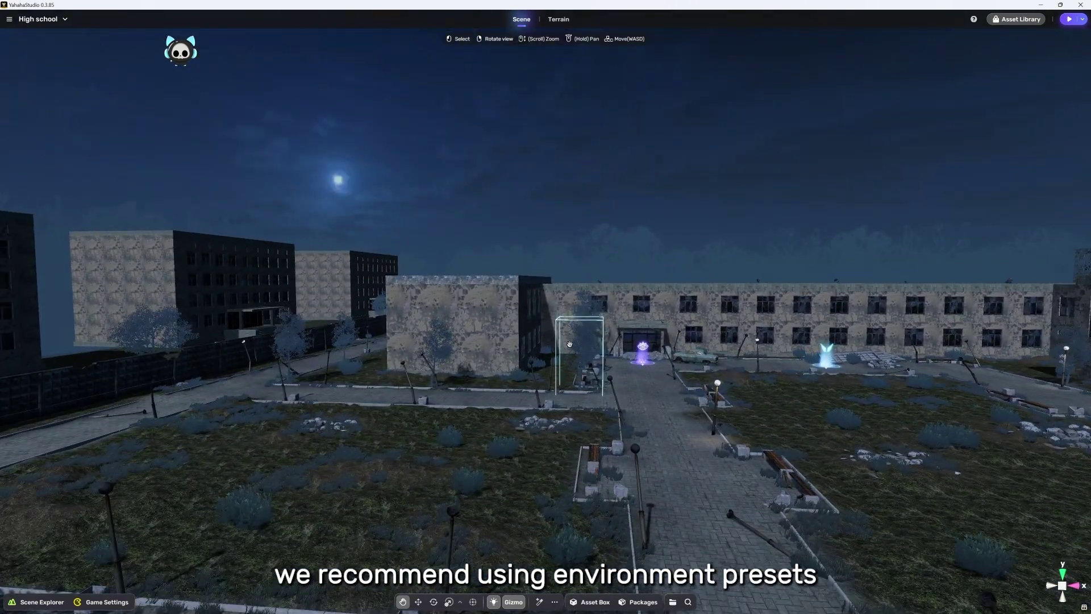
scroll(564, 346, "down", 5)
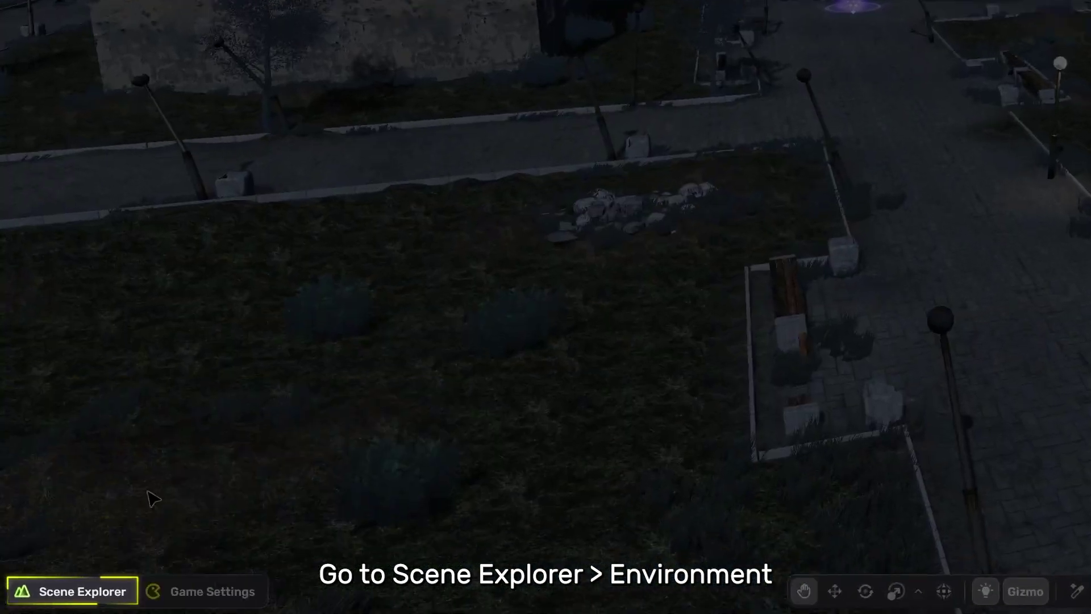
left_click(75, 594)
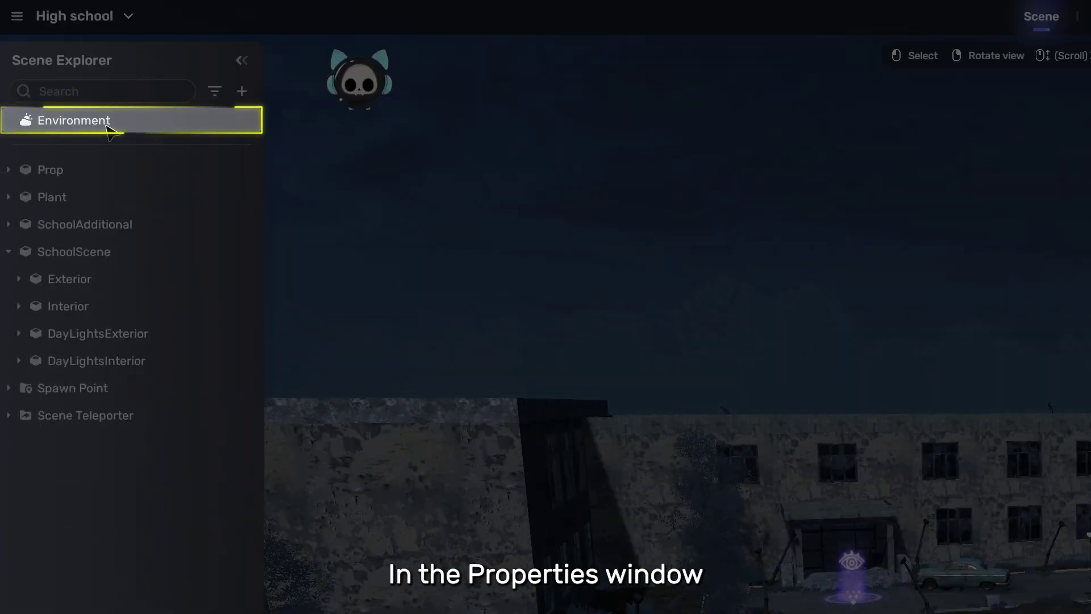
left_click(109, 121)
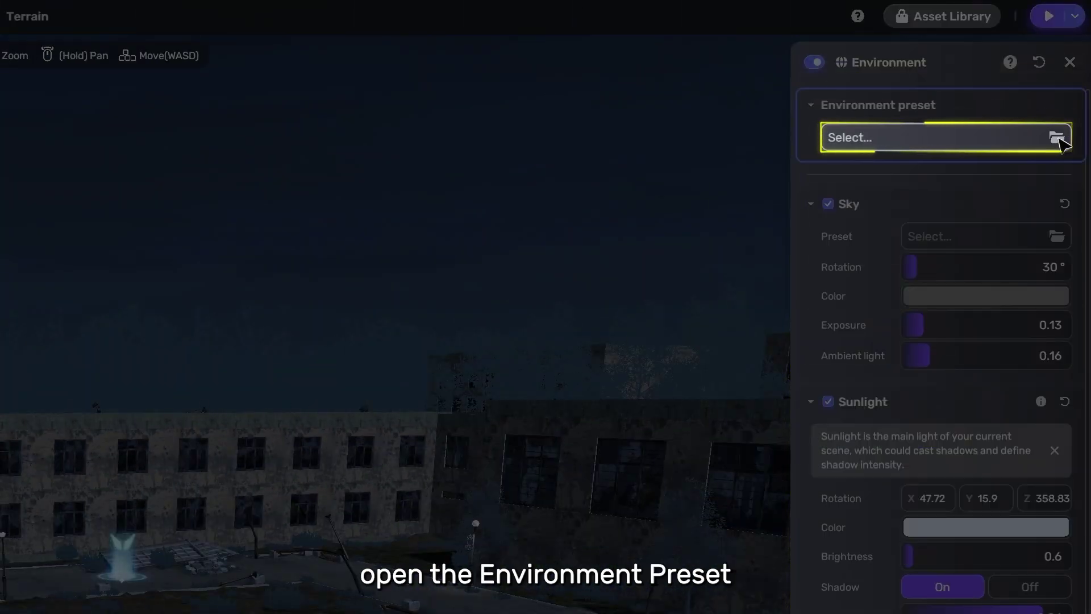
left_click(1056, 138)
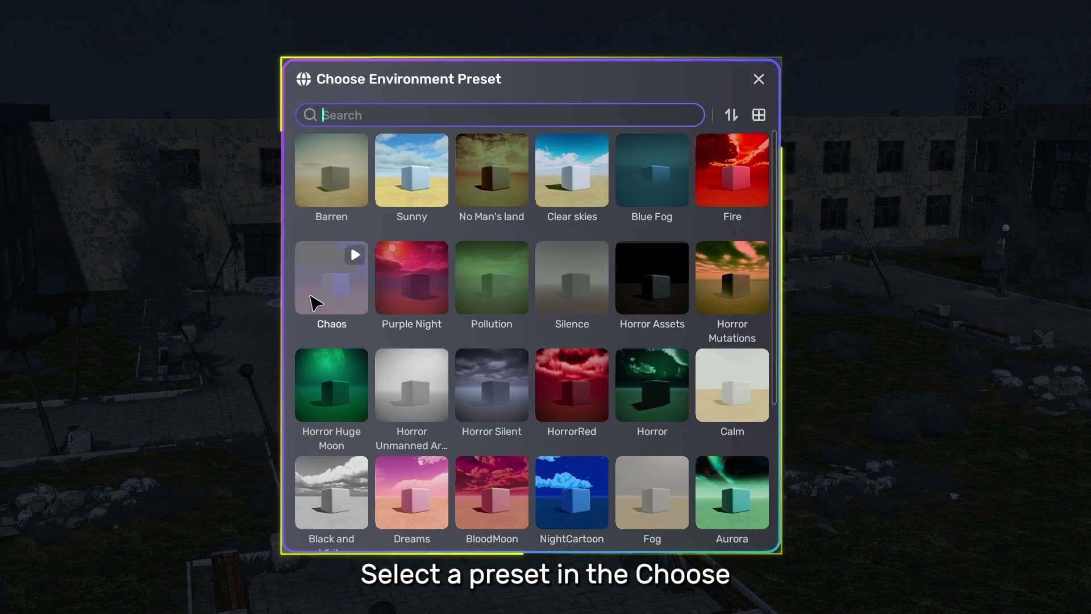
left_click(331, 287)
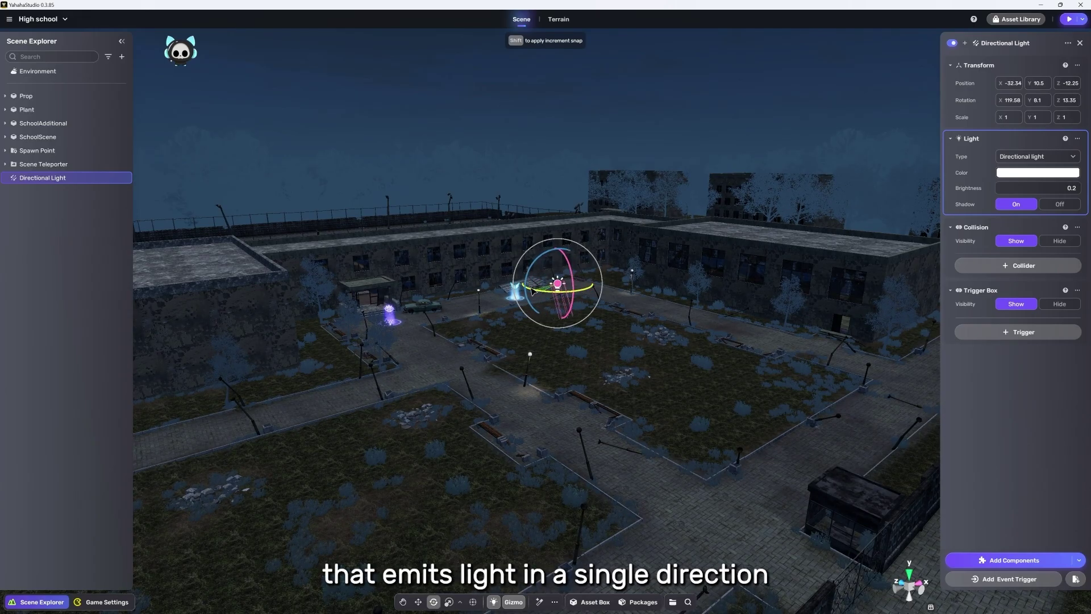
Rotate the directional light above the school courtyard and delete it from the scene
left_click_drag(533, 291, 557, 291)
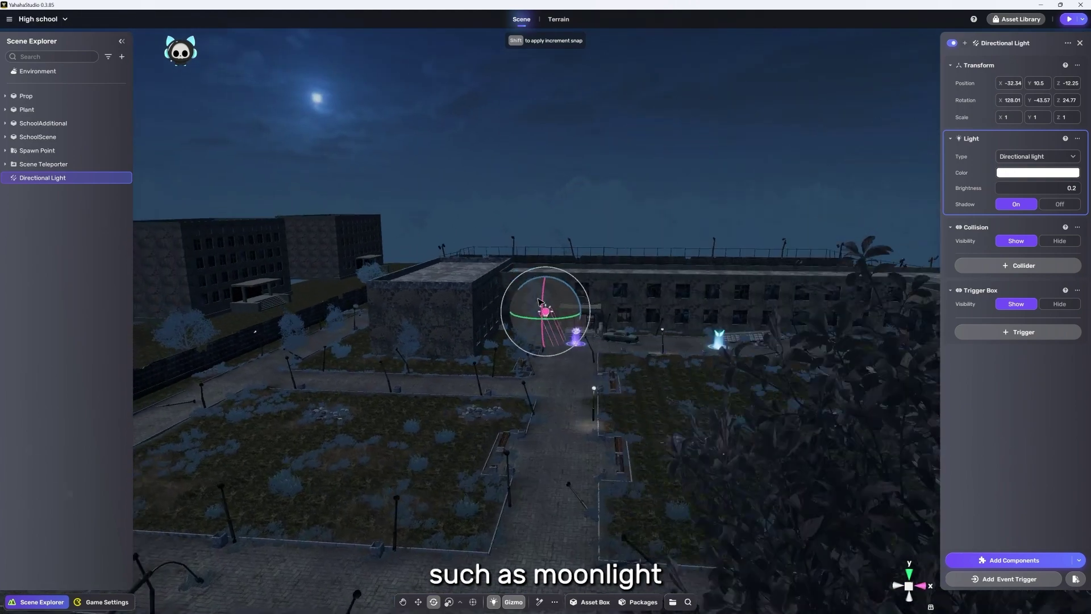
key("Delete")
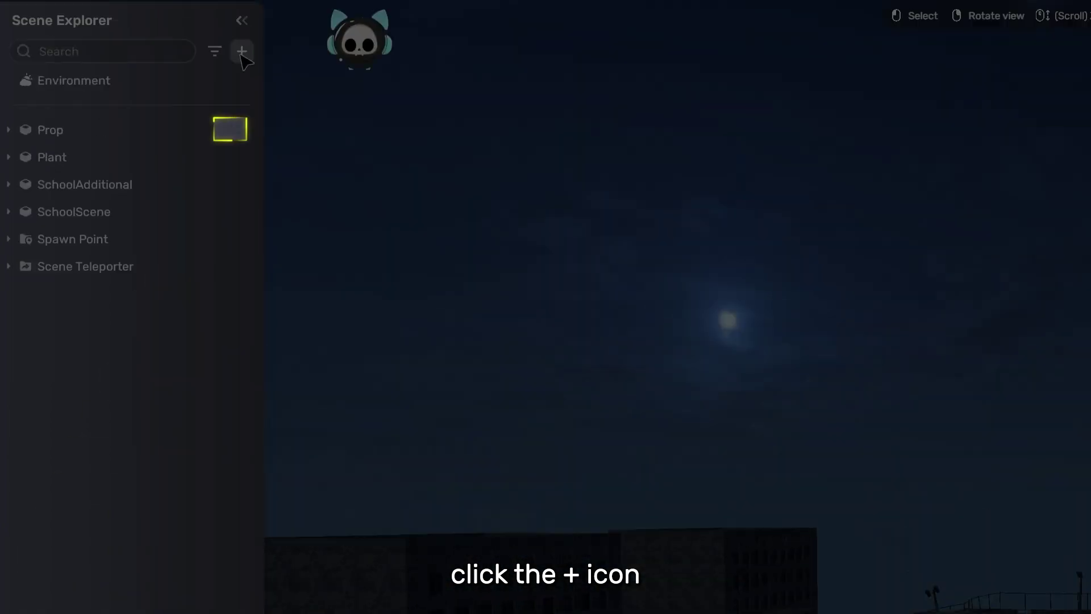
Add a new directional light to the High school scene
left_click(242, 93)
mouse_move(244, 204)
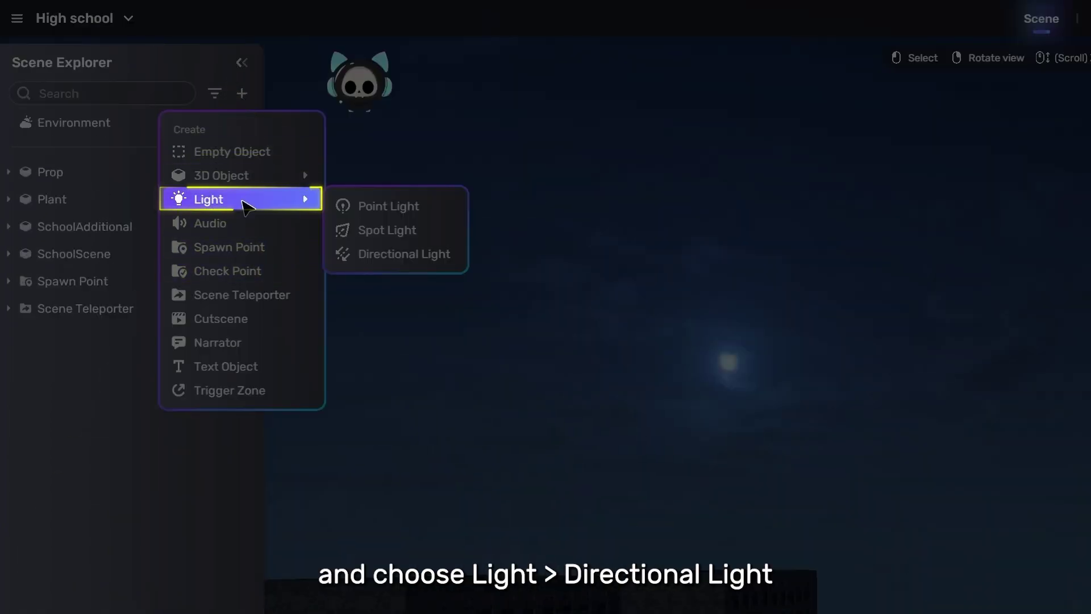
left_click(392, 255)
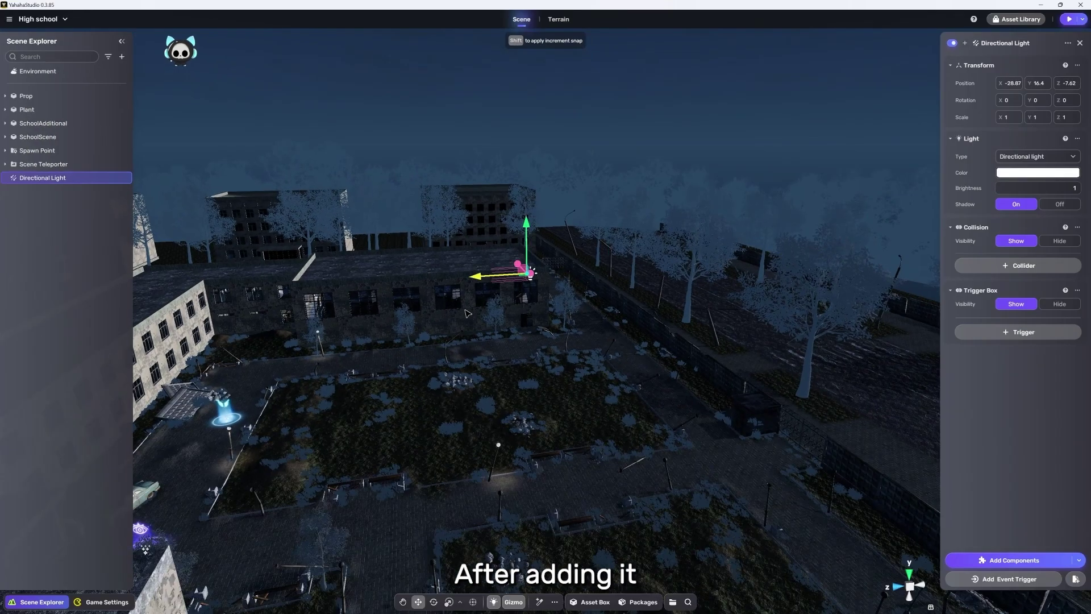
Position the directional light above the courtyard, rotate it to about X 142.45 and Y 46.78, and set its brightness to 0.1
left_click_drag(477, 304, 402, 365)
left_click_drag(463, 346, 450, 343)
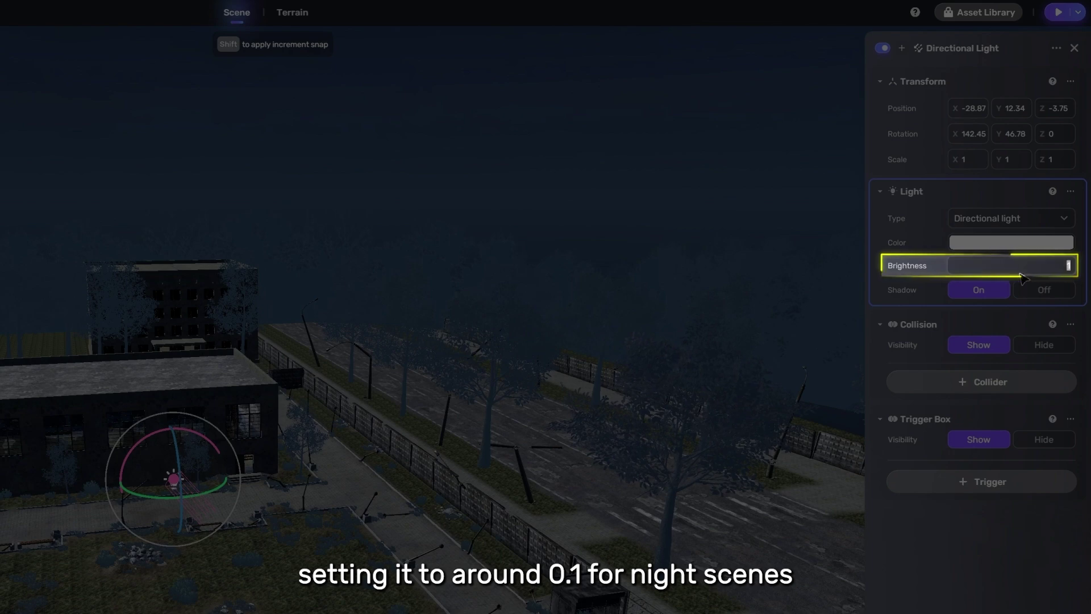
key("Return")
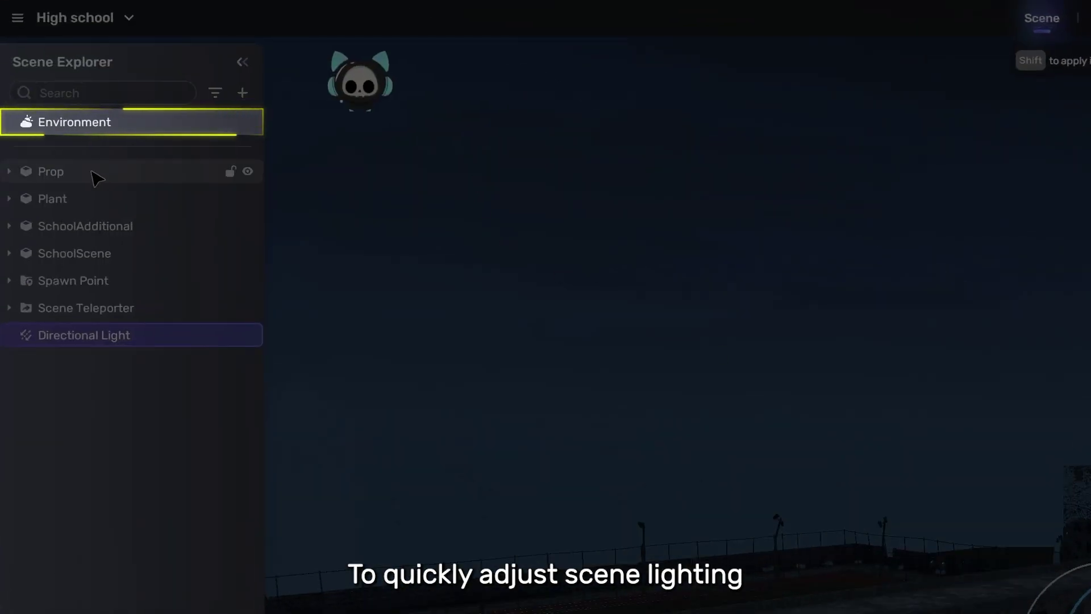
Set the environment's sky exposure to 0.26 and raise its ambient light slightly
left_click(102, 125)
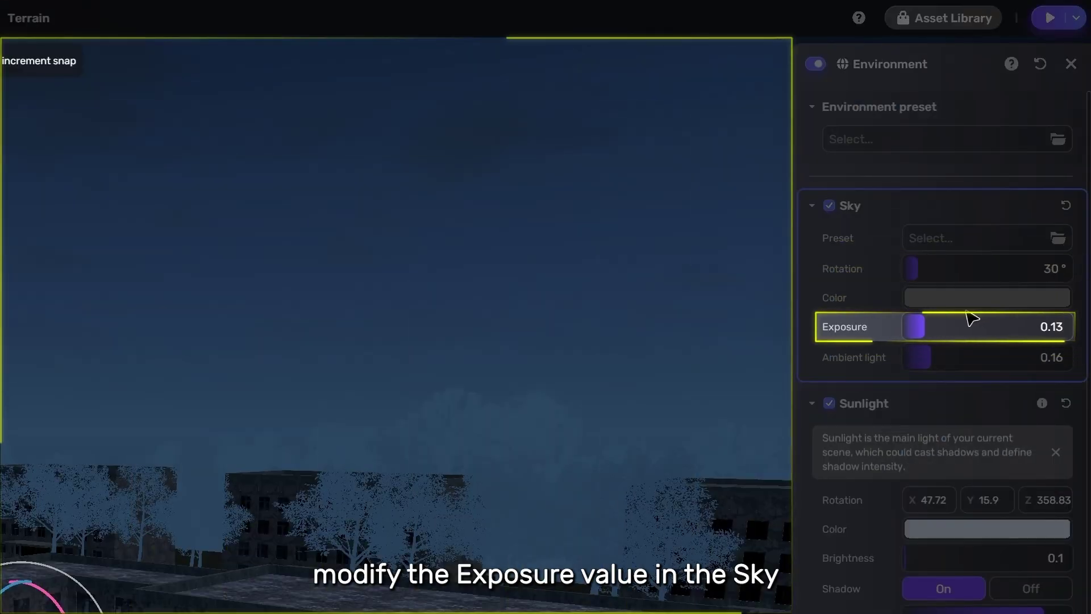
left_click_drag(925, 327, 955, 327)
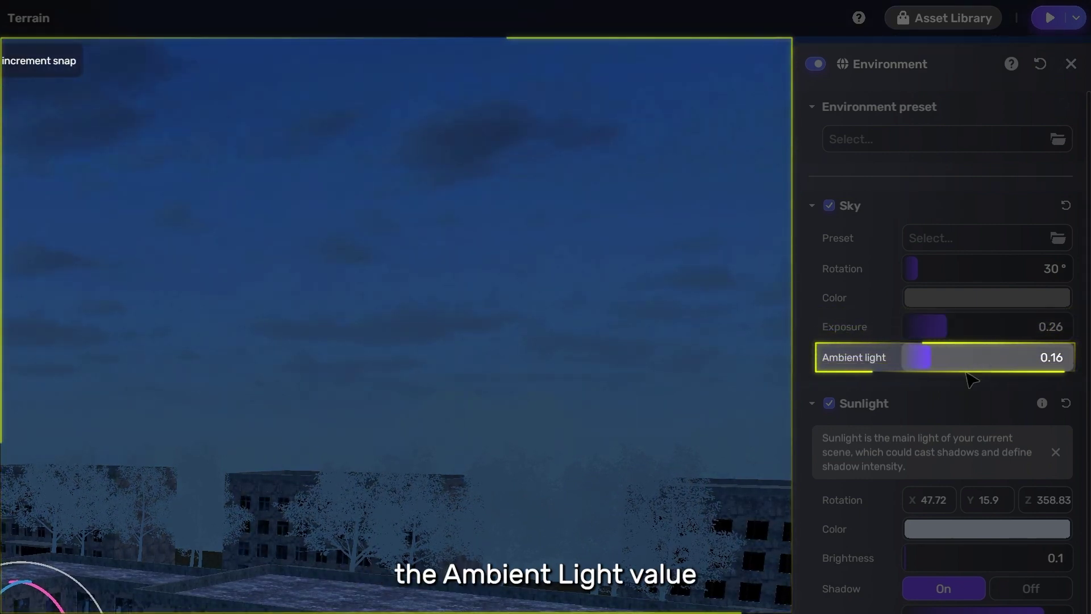
mouse_move(925, 373)
left_mouse_down()
mouse_move(944, 373)
mouse_move(931, 374)
left_mouse_up()
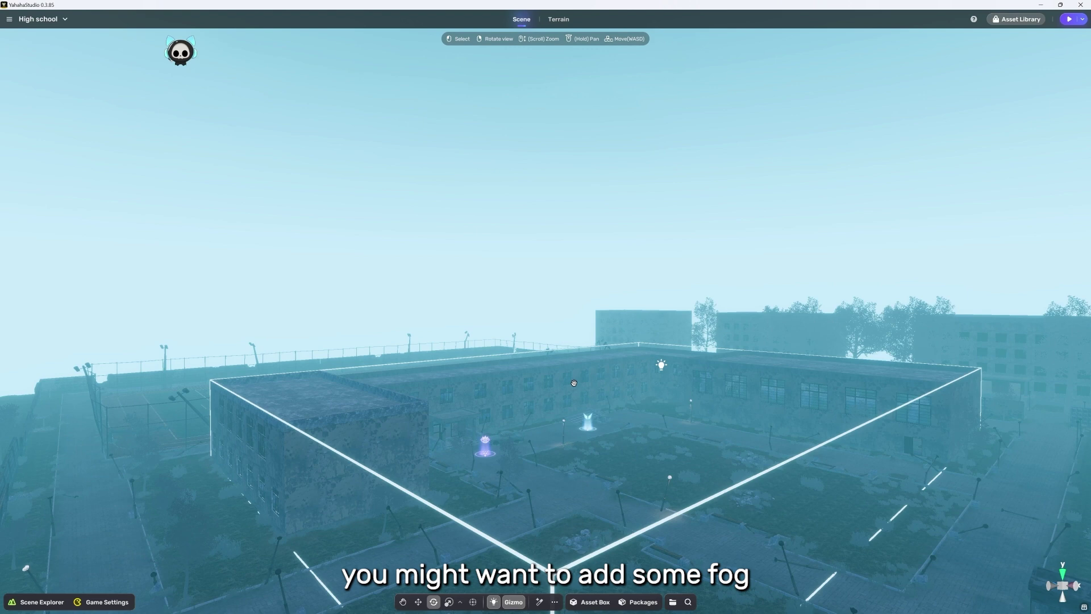
Examine how the fog affects depth around the school building, sports field and distant blocks
scroll(574, 383, "down", 4)
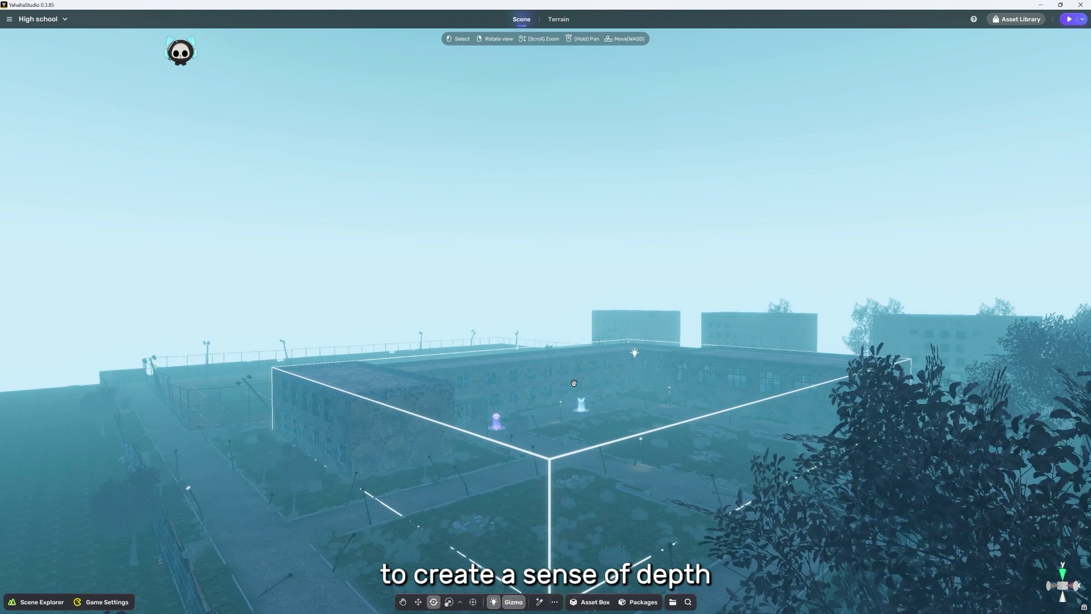
right_click_drag(574, 383, 597, 368)
middle_click_drag(597, 368, 614, 399)
scroll(612, 390, "up", 4)
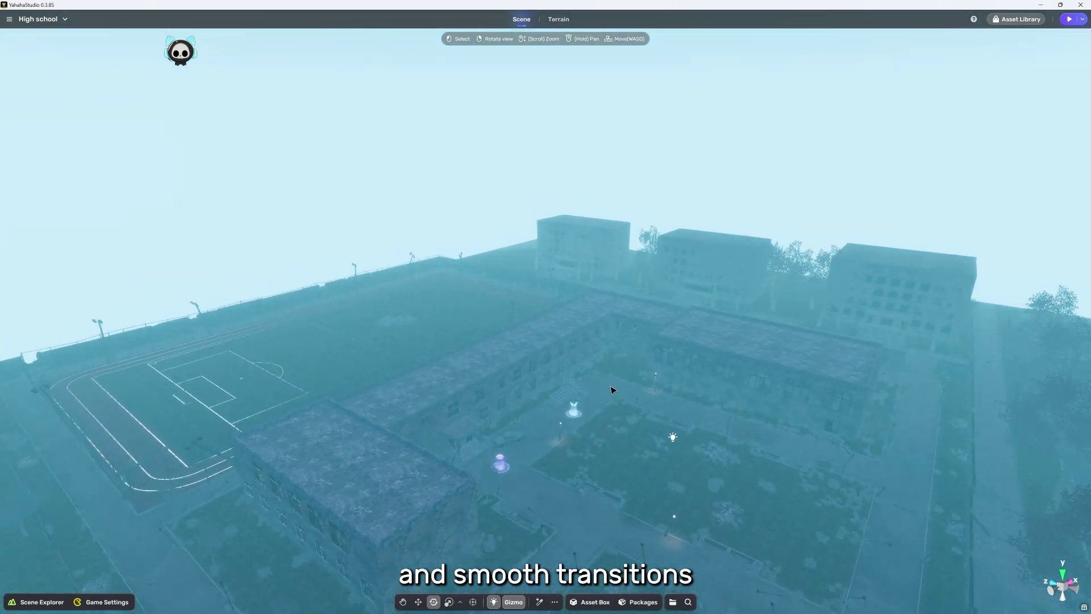
right_click_drag(612, 385, 619, 373)
middle_click_drag(635, 367, 639, 372)
scroll(638, 372, "down", 3)
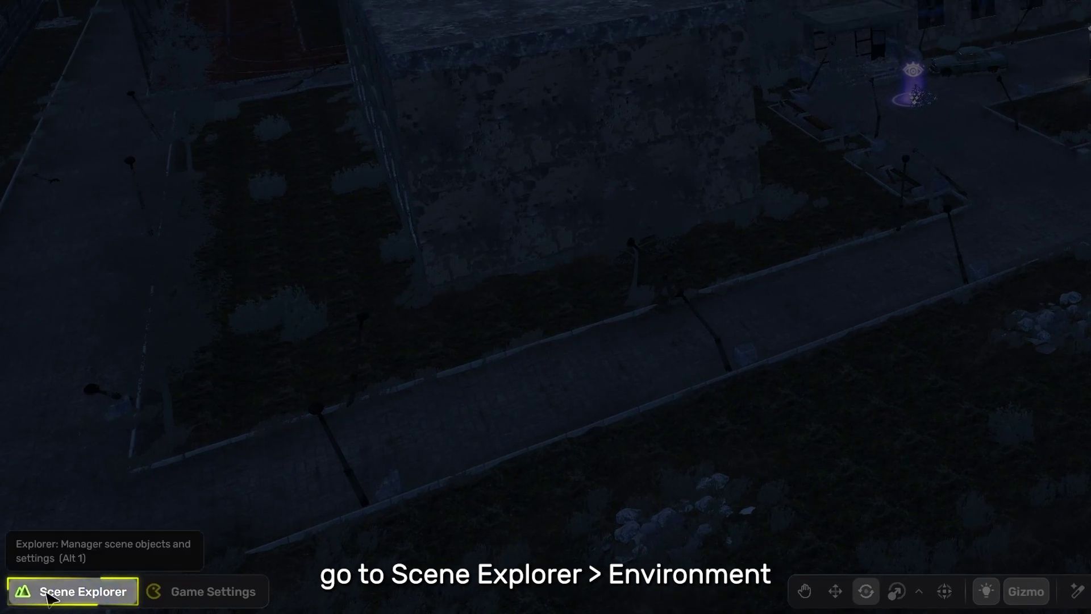
Enable fog in the environment settings and lower its fade height and global density
left_click(37, 602)
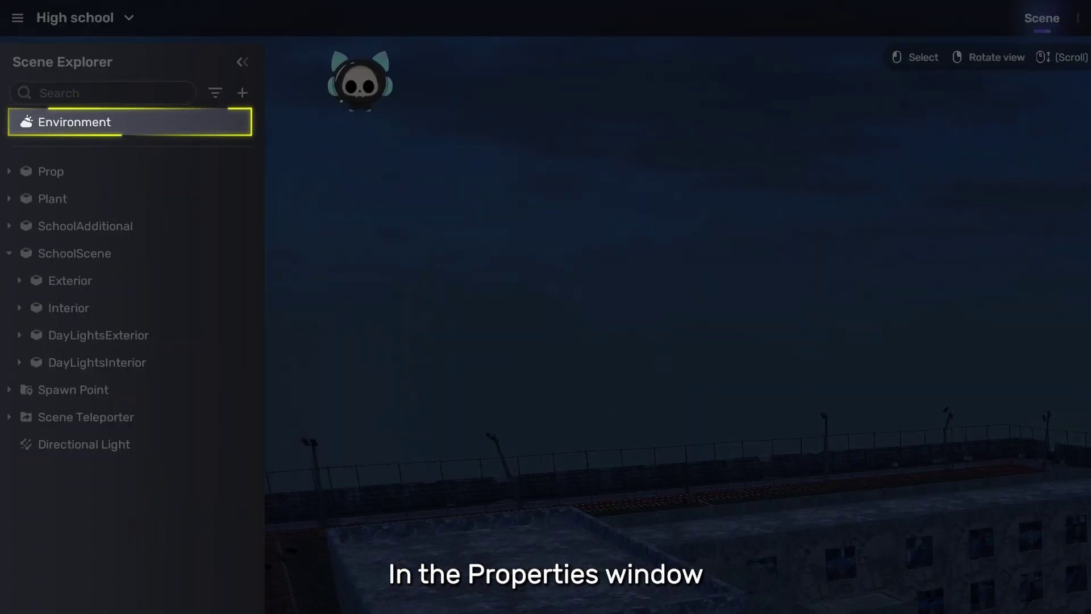
scroll(924, 398, "down", 10)
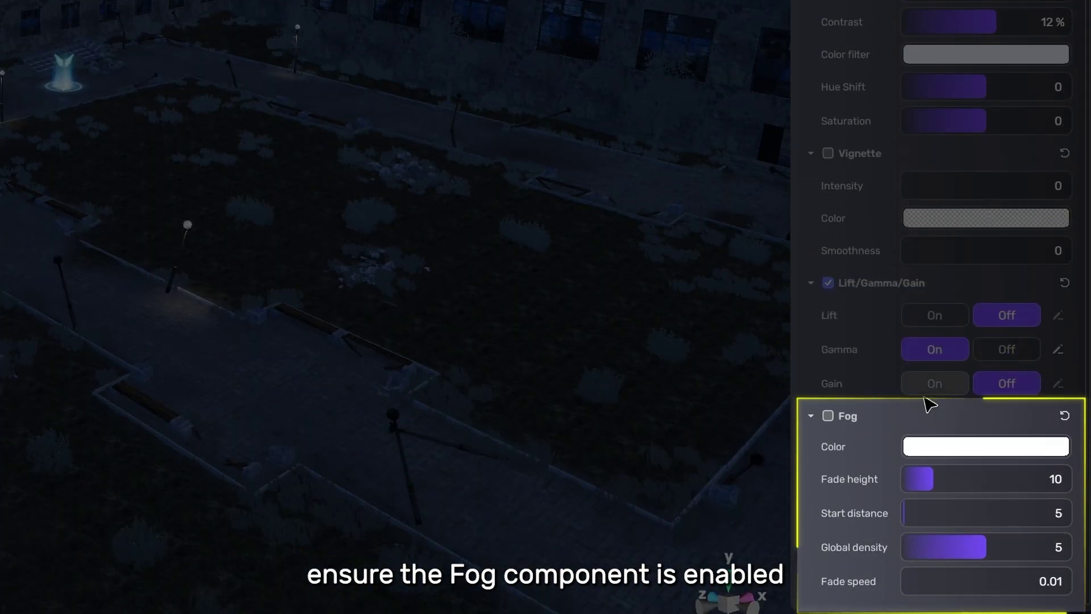
left_click(829, 416)
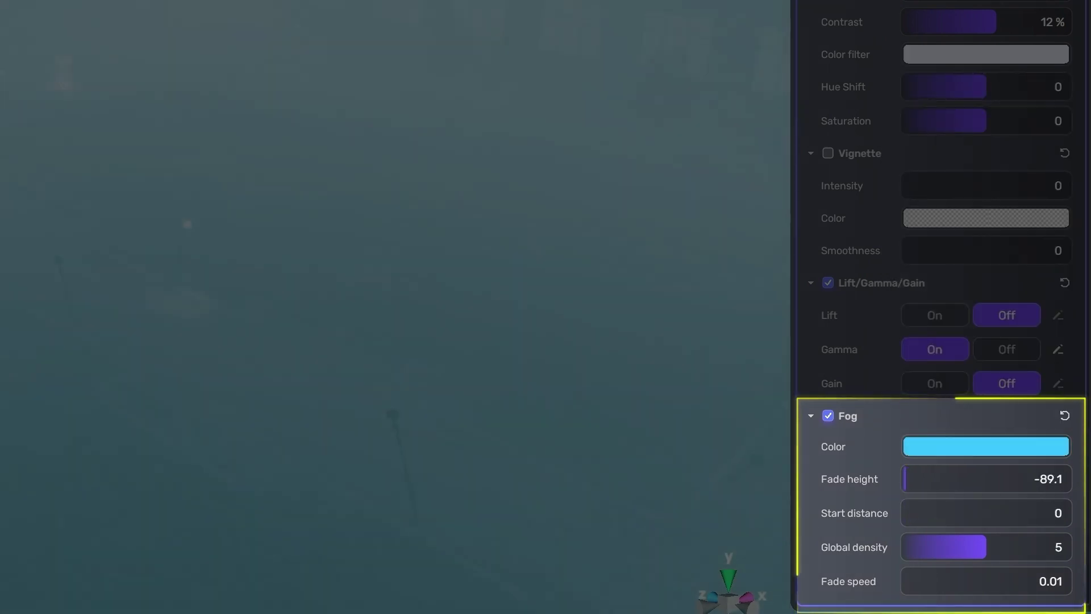
left_click_drag(906, 479, 901, 479)
left_click_drag(986, 548, 914, 547)
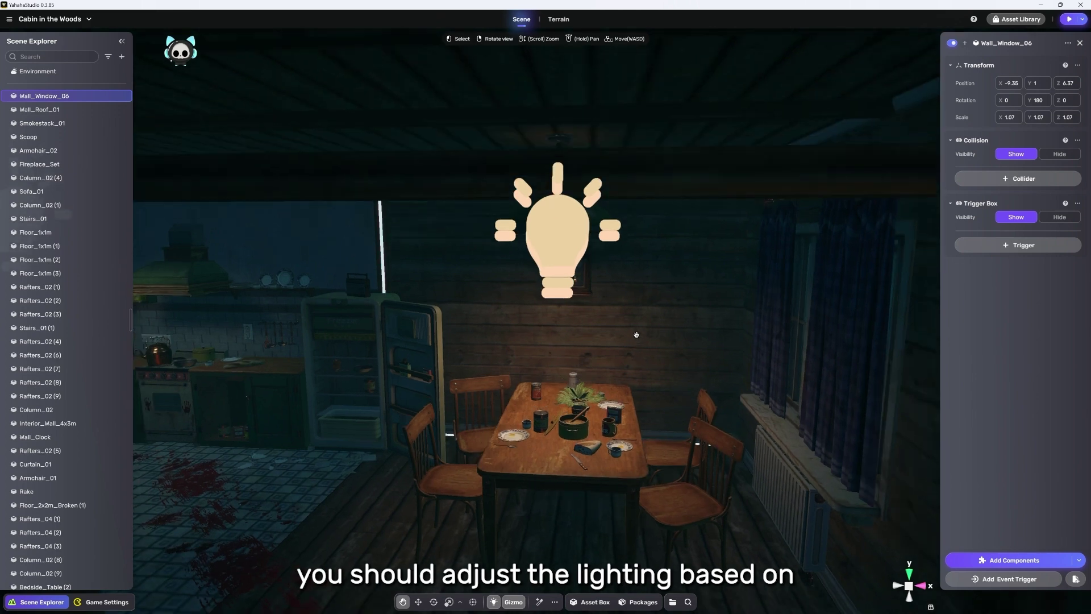
Reduce the brightness of the spot light above the cabin's dining table
left_click(564, 245)
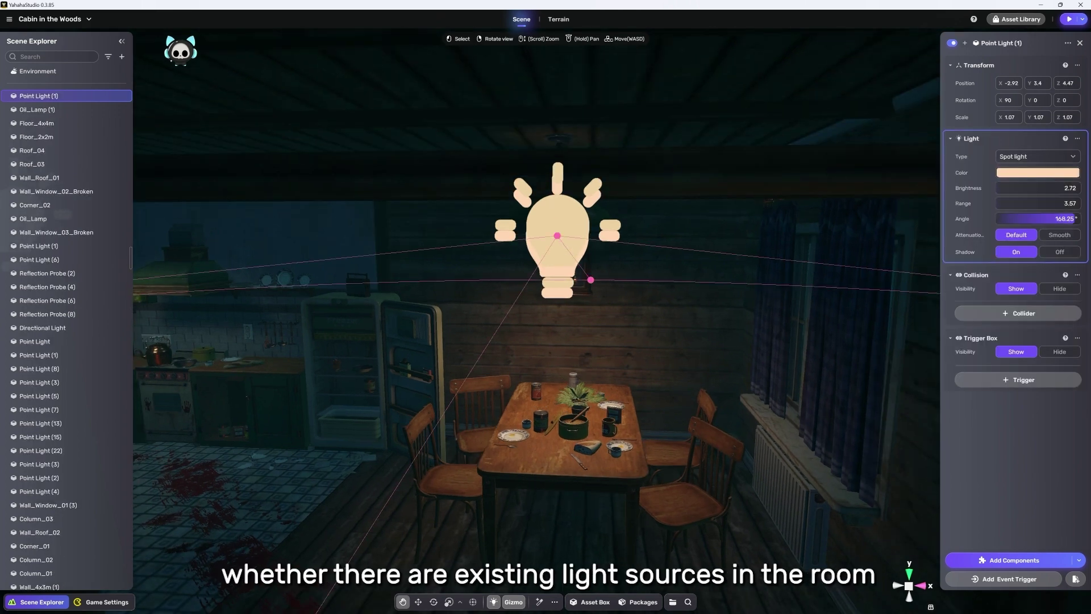
mouse_move(1037, 188)
left_mouse_down()
mouse_move(1069, 188)
mouse_move(1029, 188)
left_mouse_up()
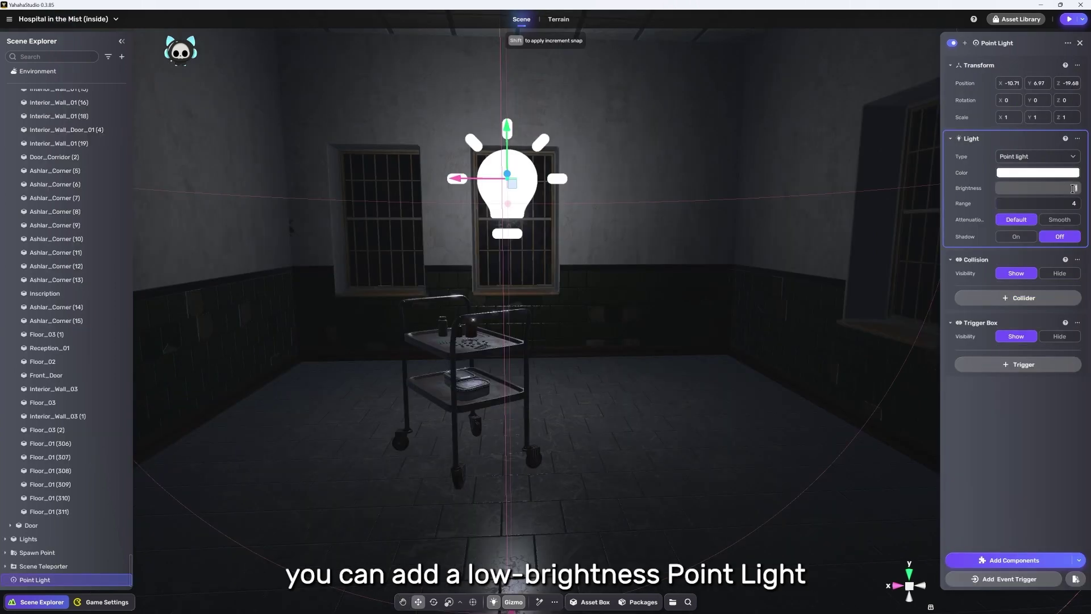
Set the hospital room point light's brightness to 0.1 and its range to about 33.43, and inspect the room's lighting
key("Return")
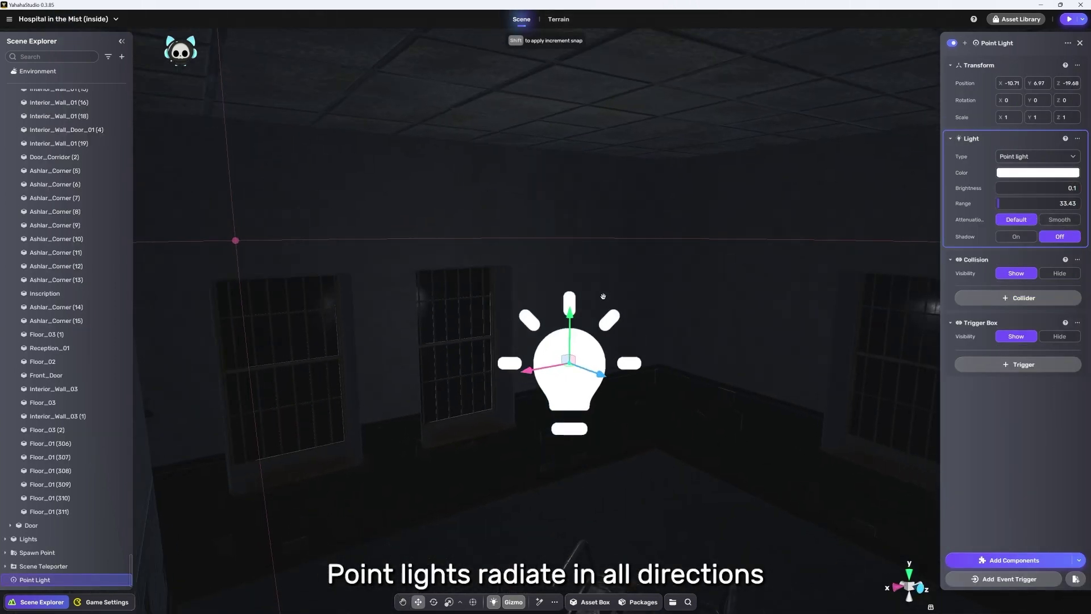
right_click_drag(603, 296, 651, 296)
key("d")
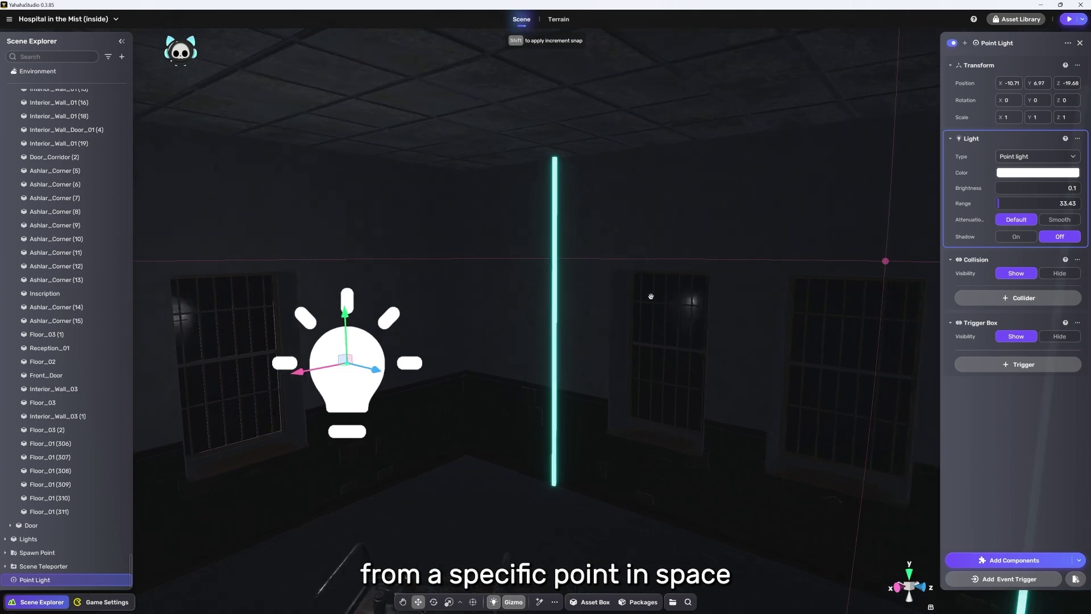
key("a")
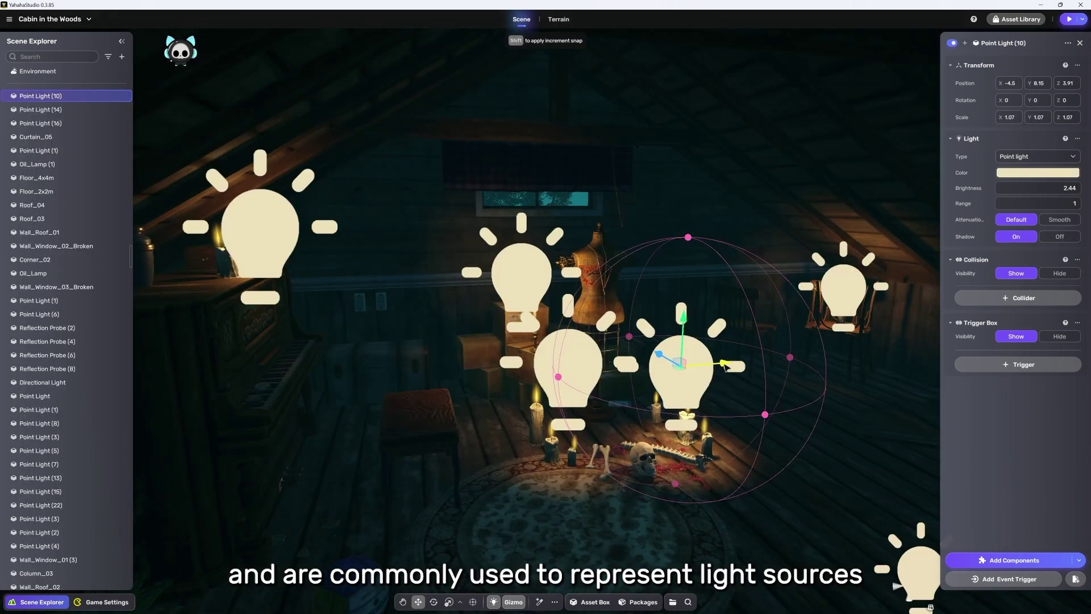
Shift the selected point light sideways above the candles and skull in the cabin attic
left_click_drag(700, 370, 748, 367)
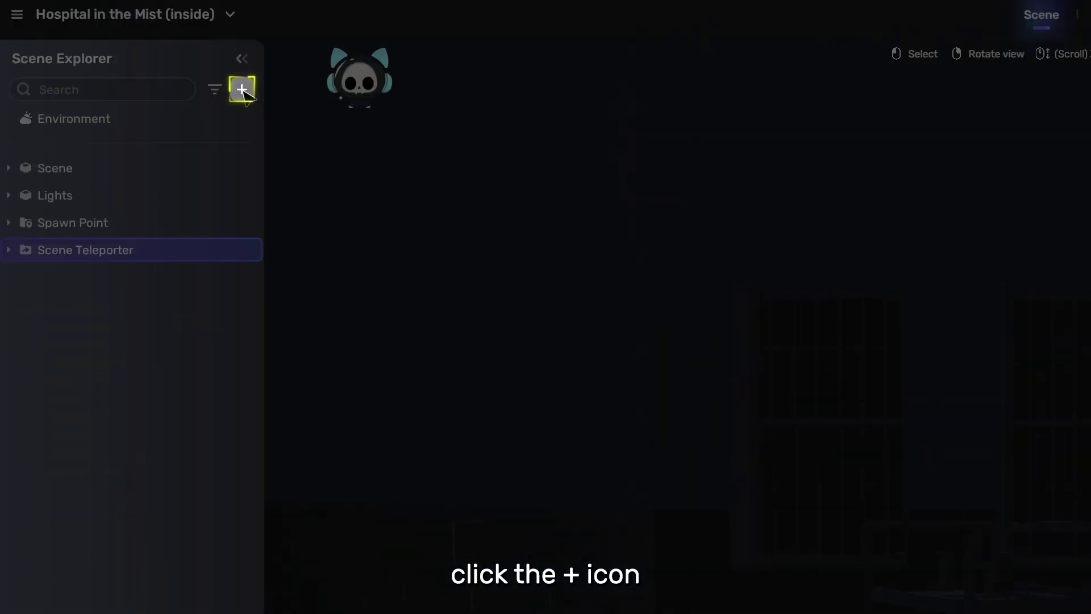
Add a new point light to the hospital interior scene
left_click(242, 90)
mouse_move(302, 195)
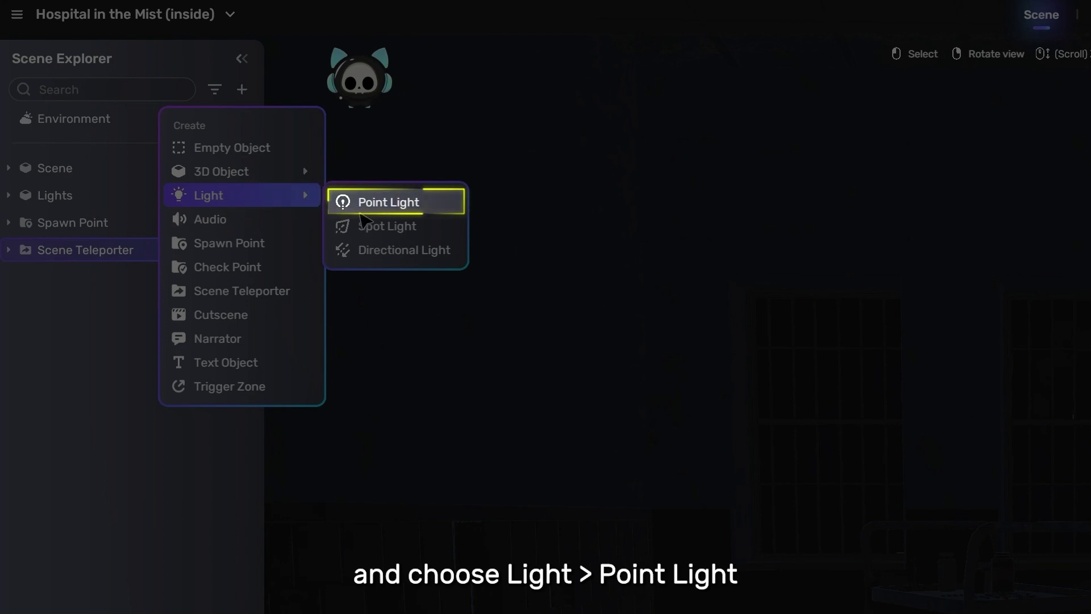
left_click(382, 203)
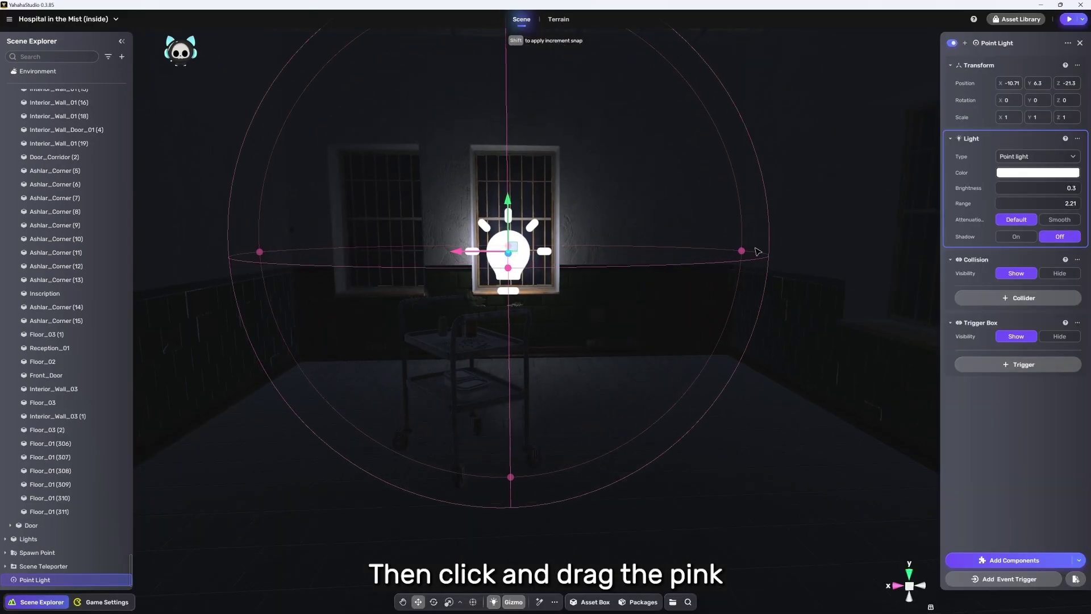
Enlarge the point light's range to about 5.63 and raise the light in front of the barred window
left_click_drag(942, 247, 618, 226)
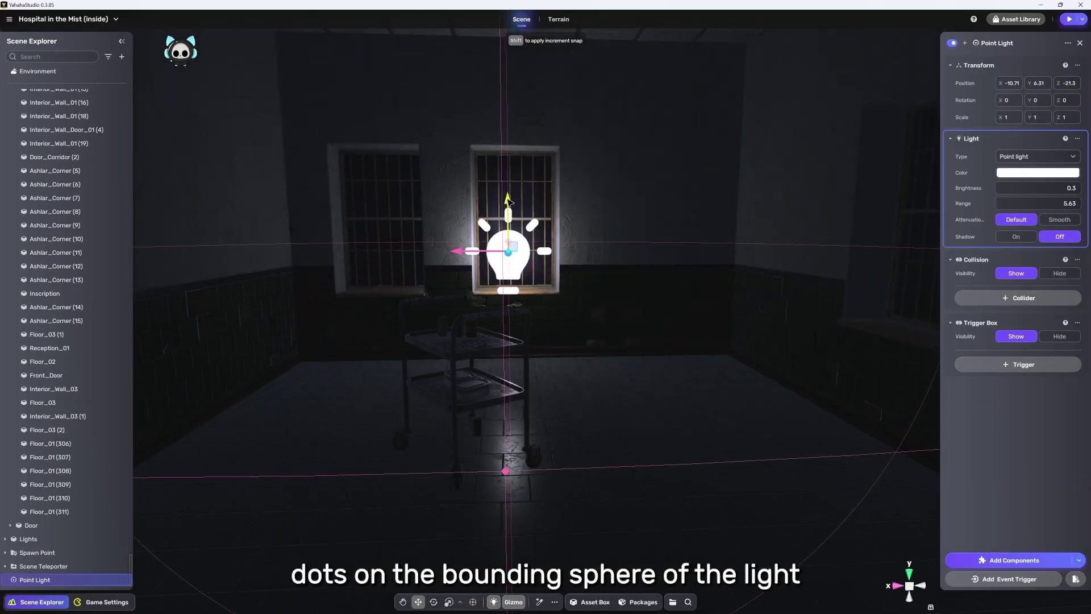
left_click_drag(510, 201, 510, 49)
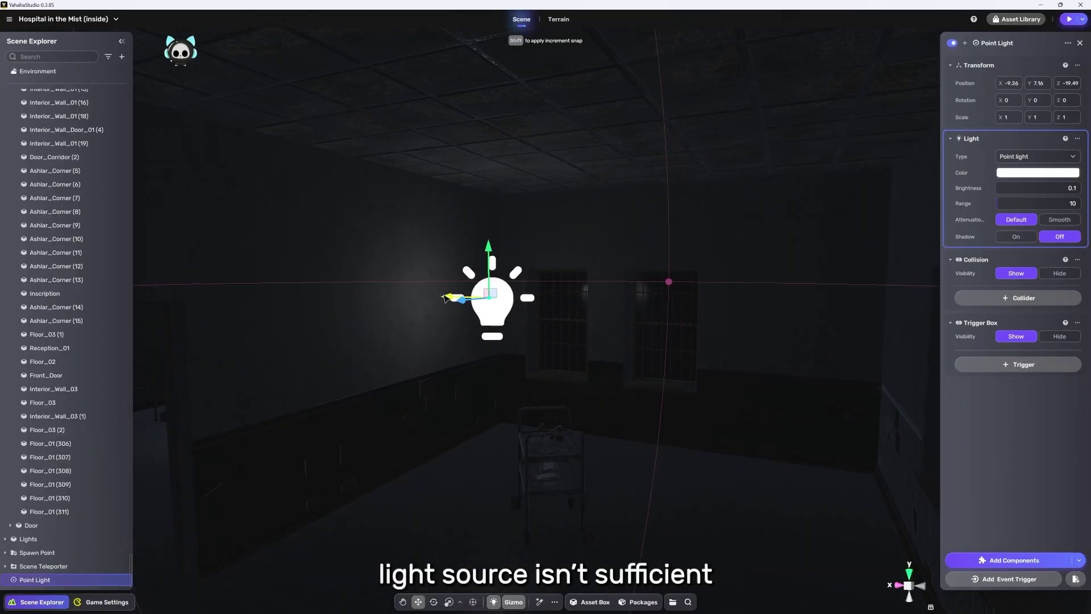
Duplicate the point light and spread the copies in a row across the hospital room
key("ctrl+d")
left_click_drag(449, 298, 784, 302)
key("ctrl+d")
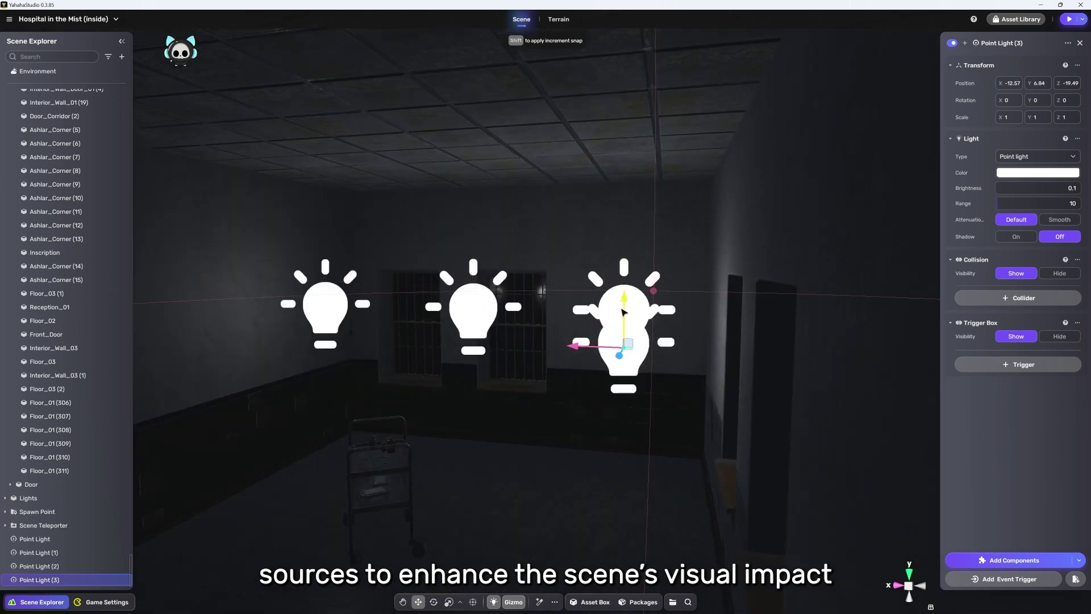
Move the last point light copy just above the trolley, to about X -10.45, Y 5.92, Z -19.49
left_click_drag(623, 312, 624, 436)
left_click_drag(573, 470, 362, 464)
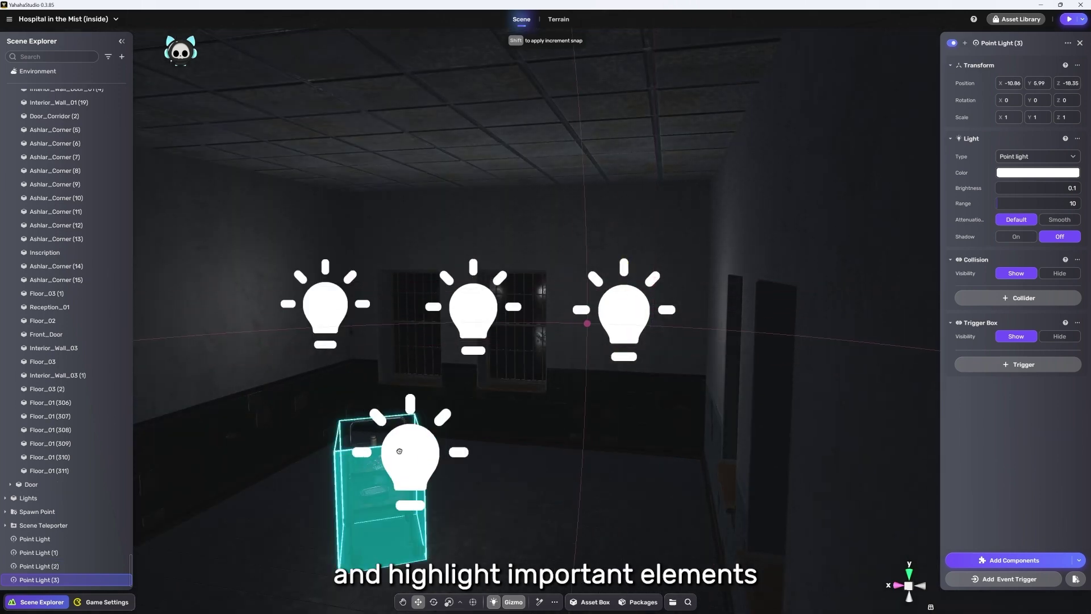
key("f")
left_click_drag(401, 417, 509, 389, "alt")
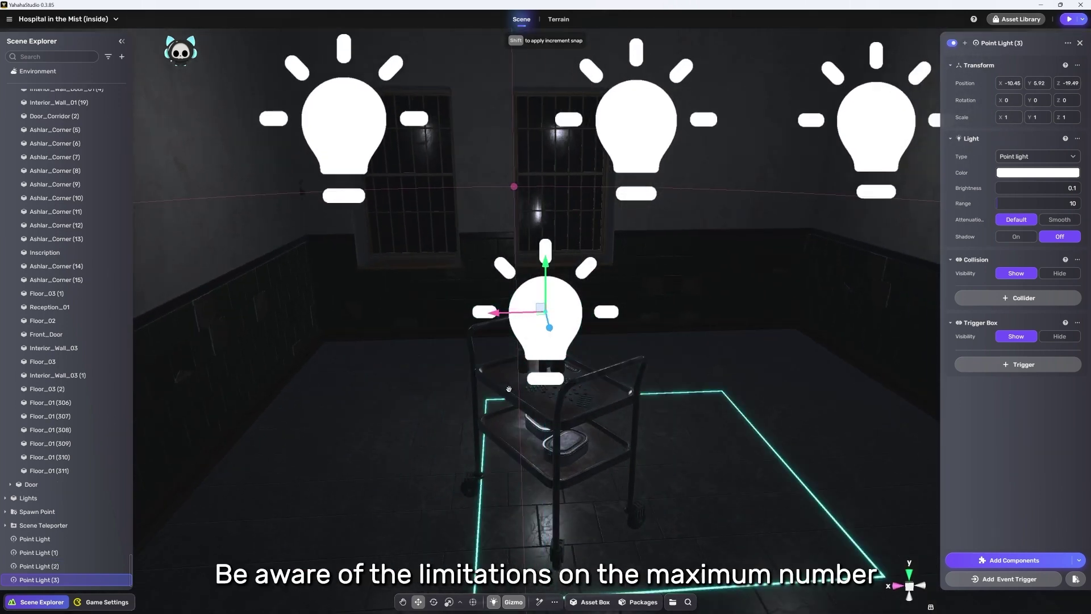
Reposition the last point light copy above the trolley's upper tray, to about Y 6.2 and Z -19.11
left_click_drag(551, 328, 565, 339)
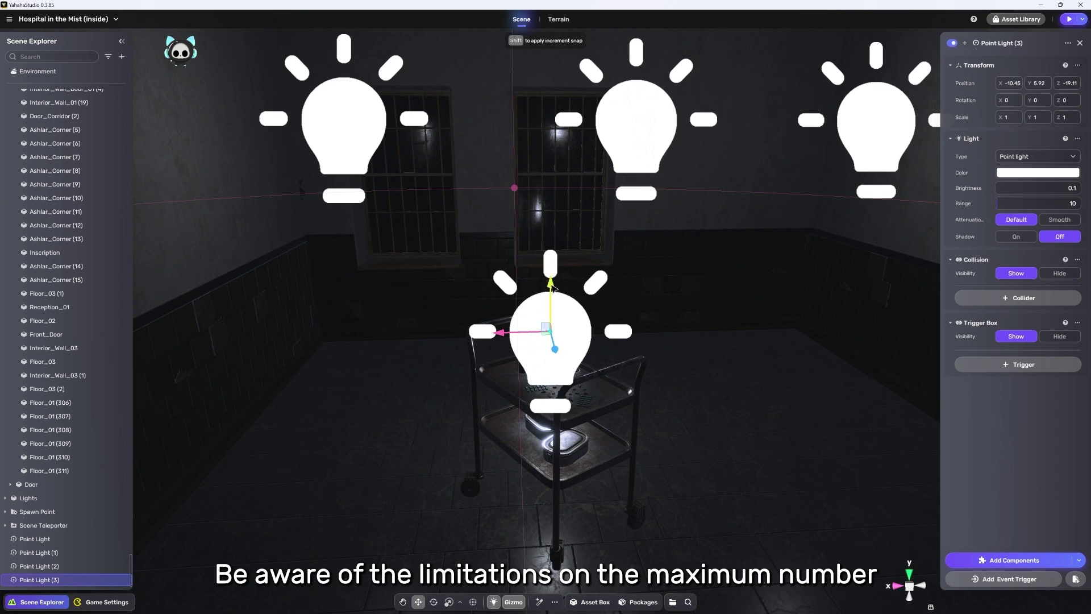
left_click_drag(554, 289, 551, 246)
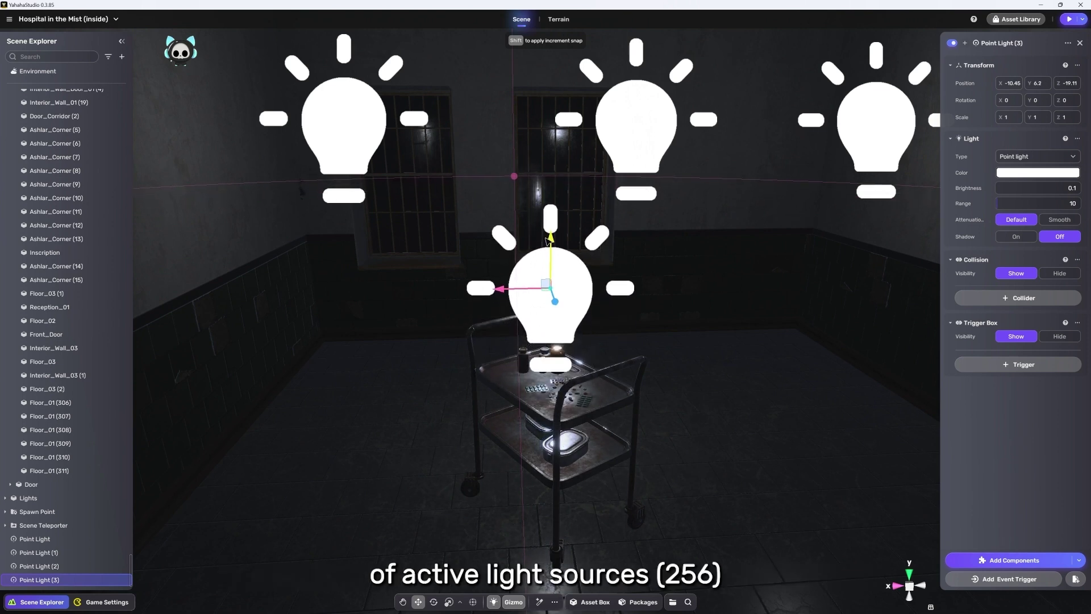
left_click_drag(584, 312, 622, 316, "alt")
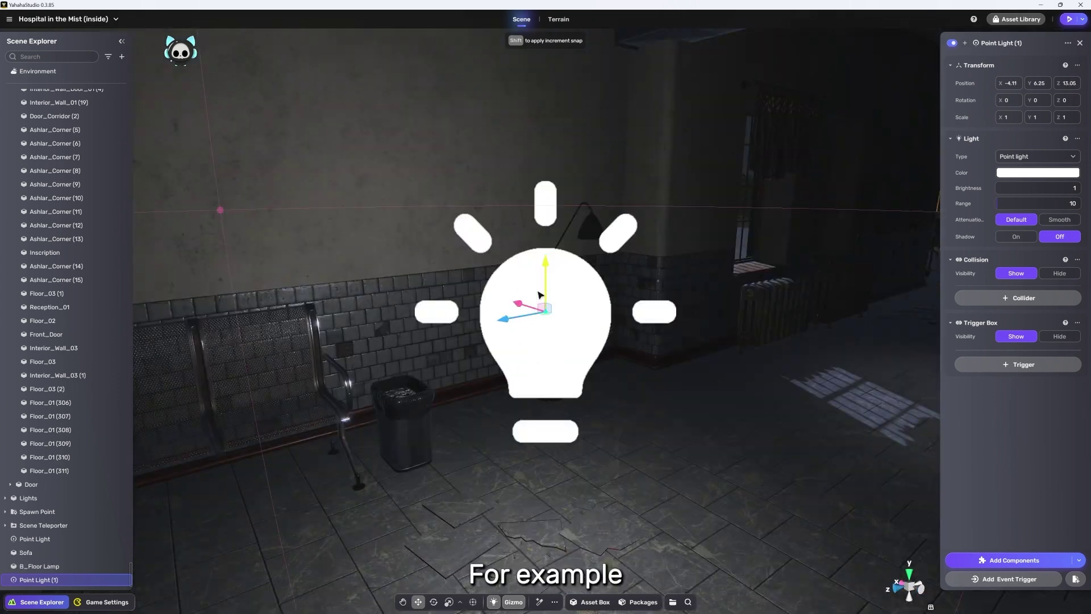
Fit the point light inside the floor lamp's shade with brightness 1.36 and range 1.8, and enable its shadows
left_click_drag(621, 289, 601, 251)
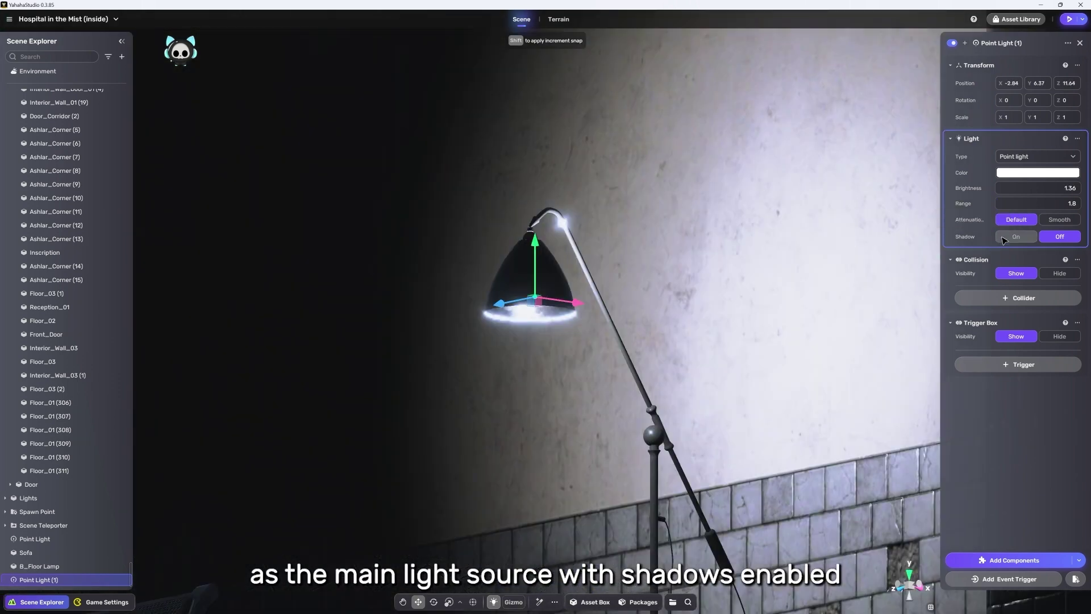
left_click(1015, 236)
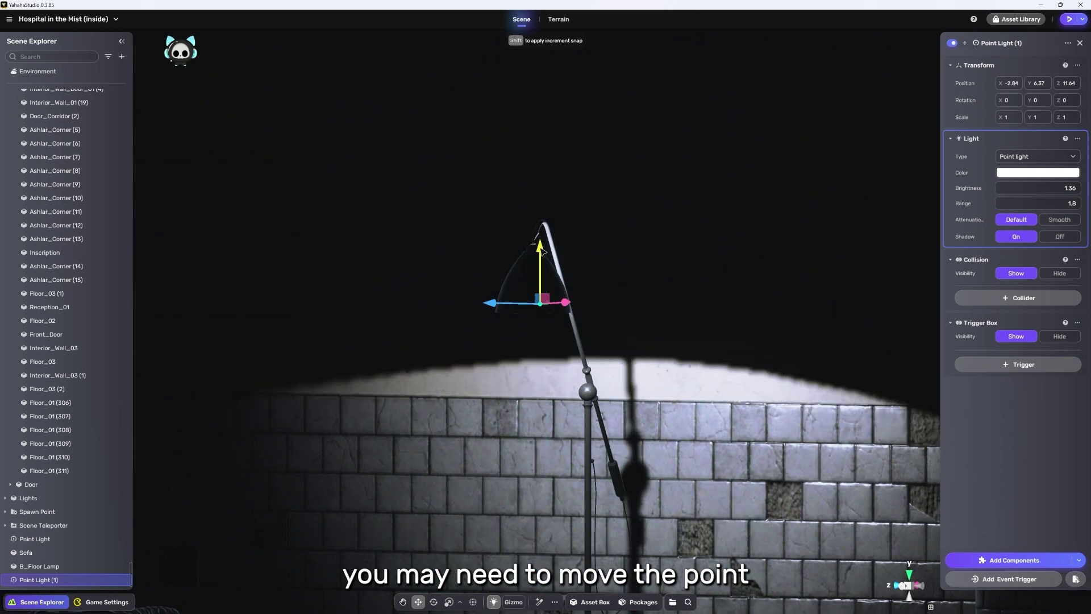
mouse_move(541, 250)
left_mouse_down()
mouse_move(541, 266)
mouse_move(544, 253)
left_mouse_up()
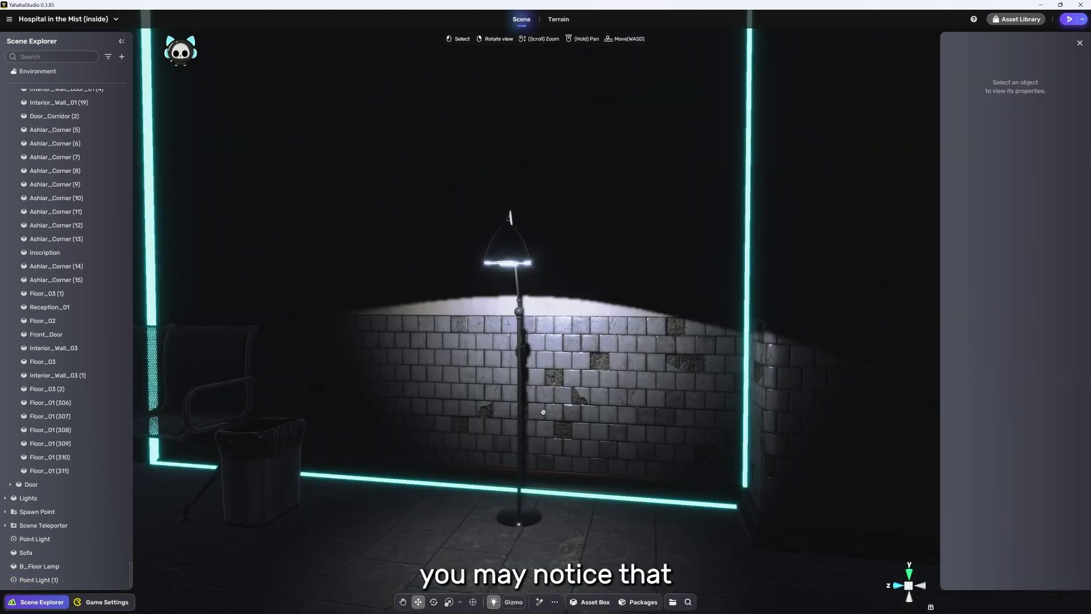
Add another point light to the scene to brighten the area around the floor lamp
mouse_move(557, 397)
right_mouse_down()
mouse_move(606, 409)
mouse_move(561, 417)
right_mouse_up()
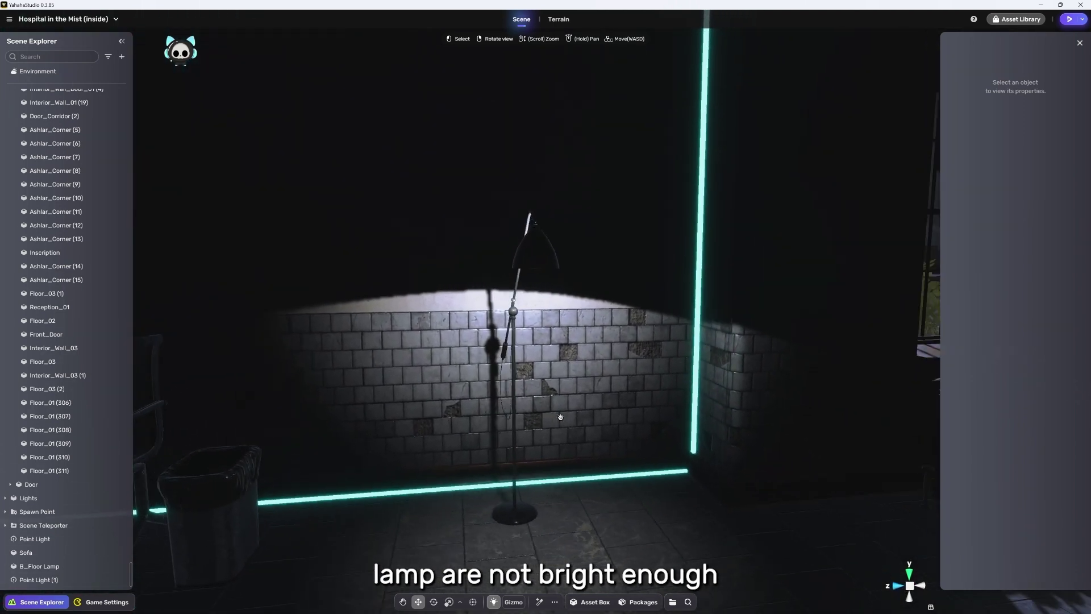
left_click(122, 57)
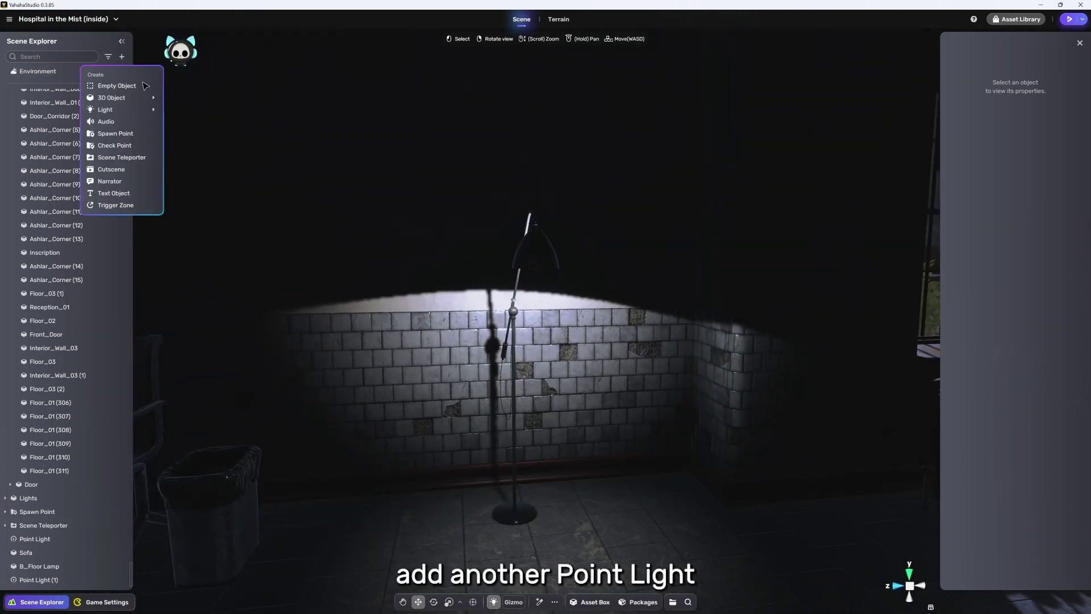
mouse_move(120, 113)
left_click(206, 115)
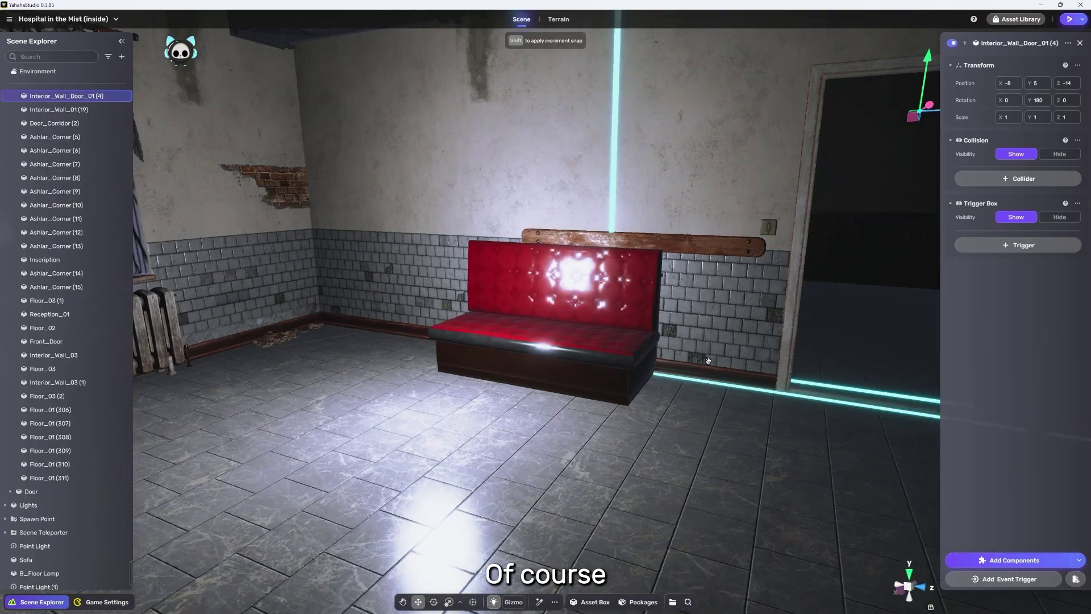
Edit the red sofa's material and lower its smoothness to remove the overexposed highlights
right_click_drag(682, 341, 704, 355)
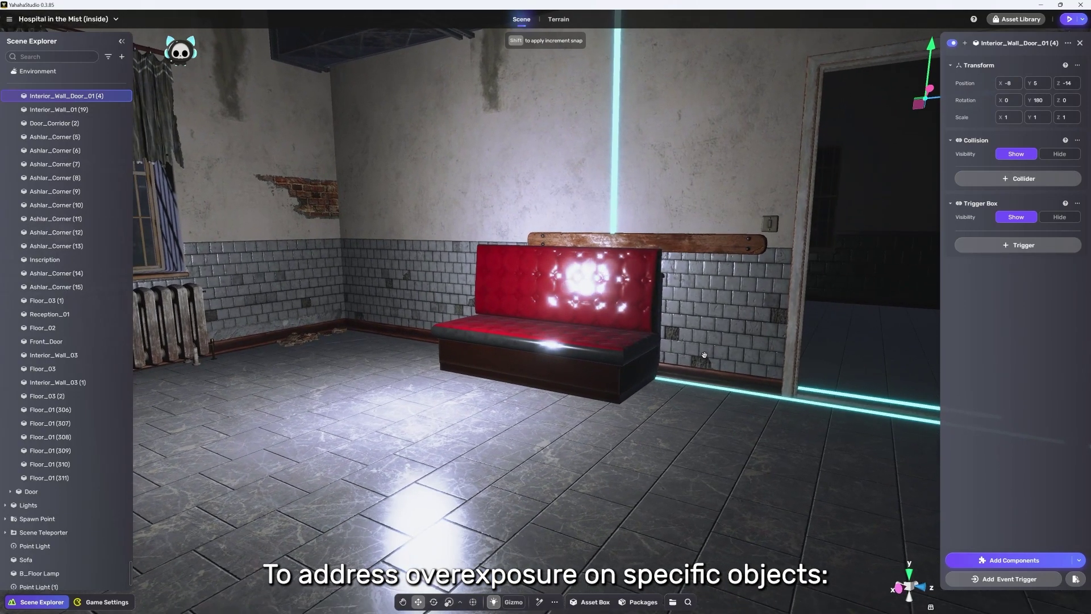
double_click(567, 346)
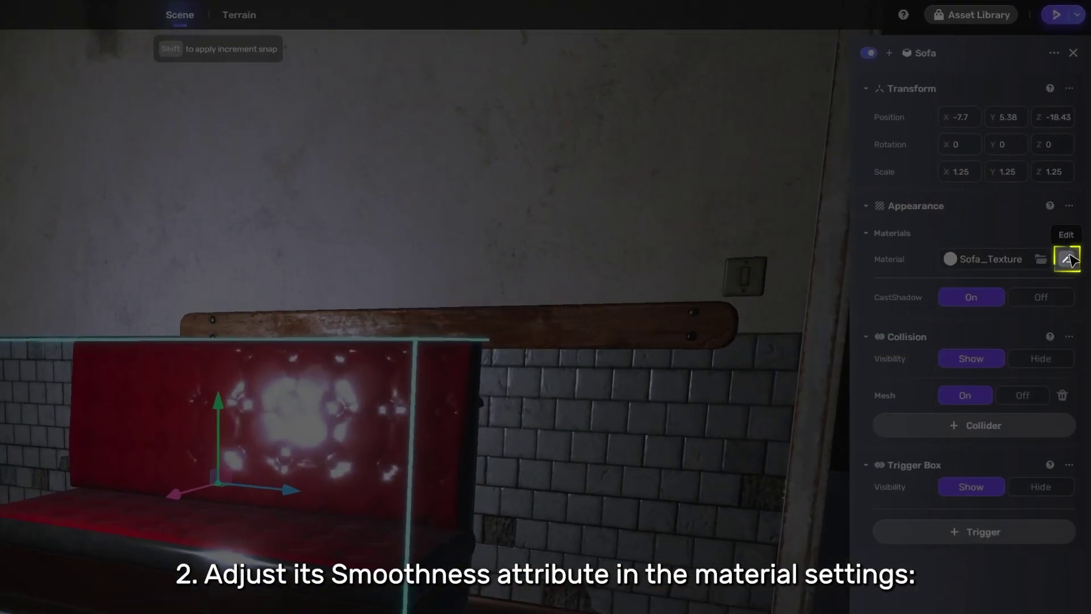
left_click(1076, 172)
left_click_drag(1056, 383, 997, 383)
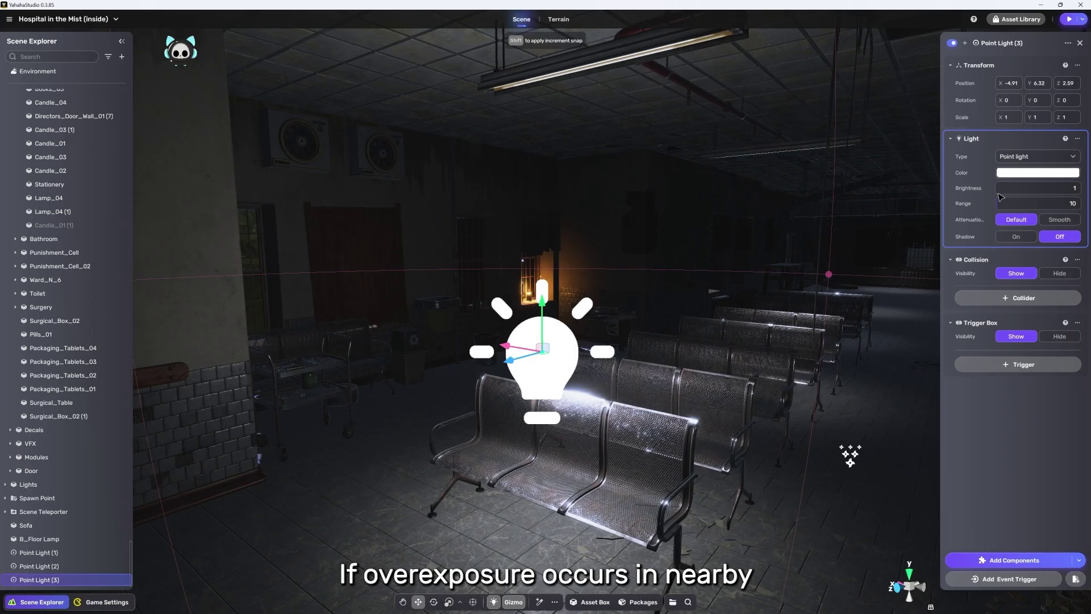
Switch the point light above the waiting-room chairs to Smooth attenuation and reduce its brightness below 1
mouse_move(998, 188)
left_mouse_down()
mouse_move(1023, 188)
mouse_move(998, 188)
left_mouse_up()
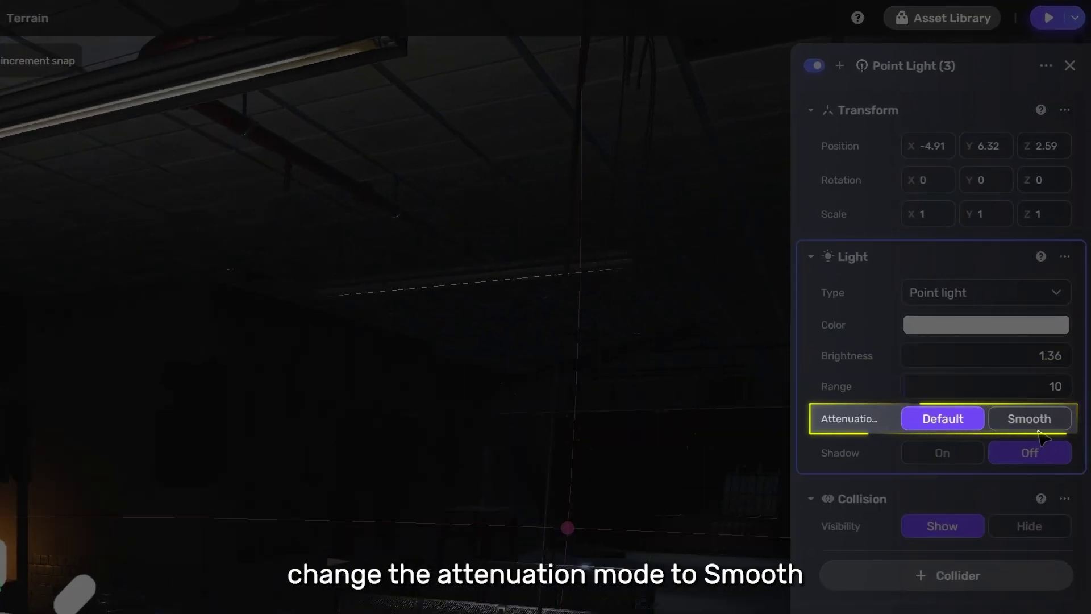
left_click(1029, 419)
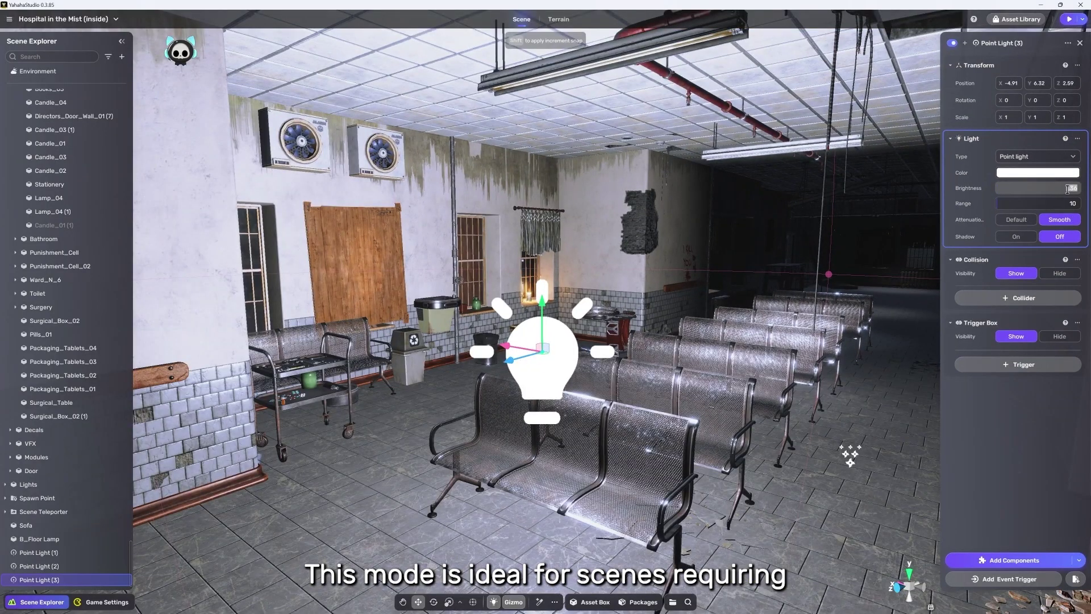
type("36")
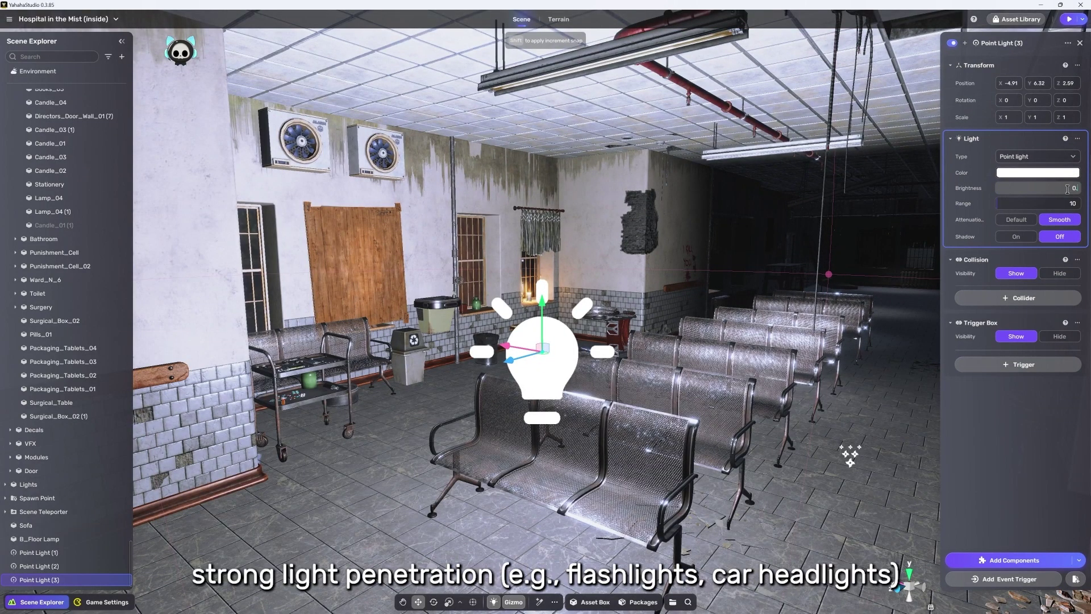
key("Return")
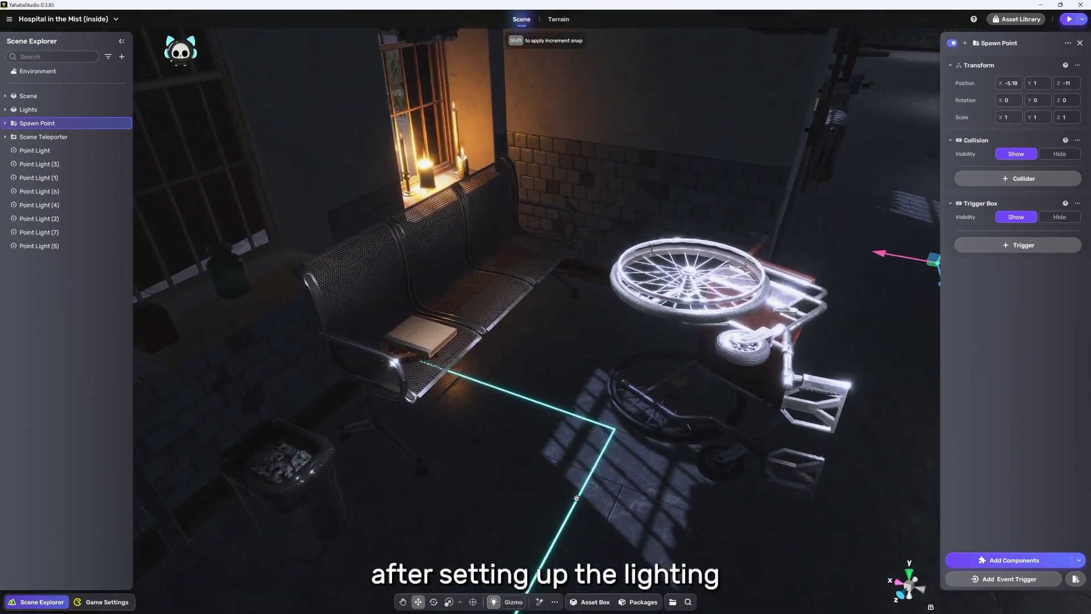
mouse_move(576, 498)
right_mouse_down()
mouse_move(606, 494)
mouse_move(564, 492)
right_mouse_up()
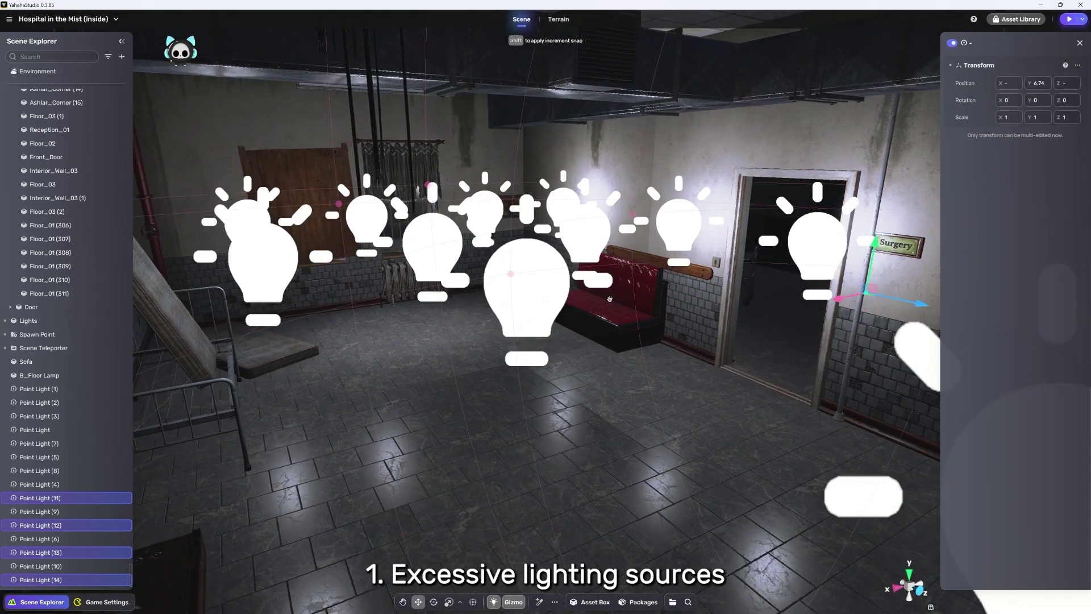
scroll(610, 299, "down", 3)
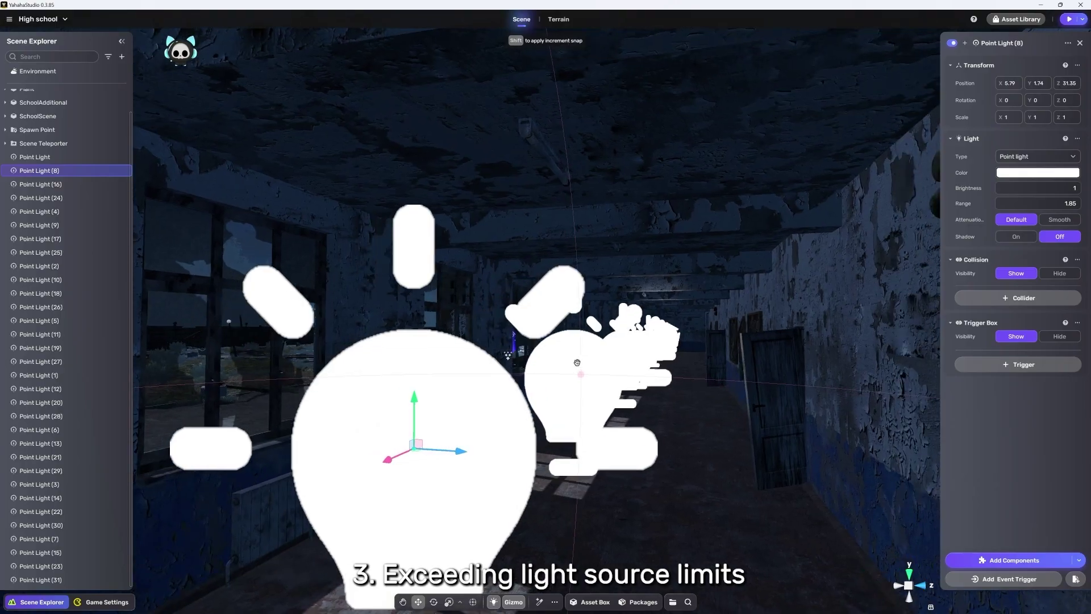
scroll(577, 362, "down", 10)
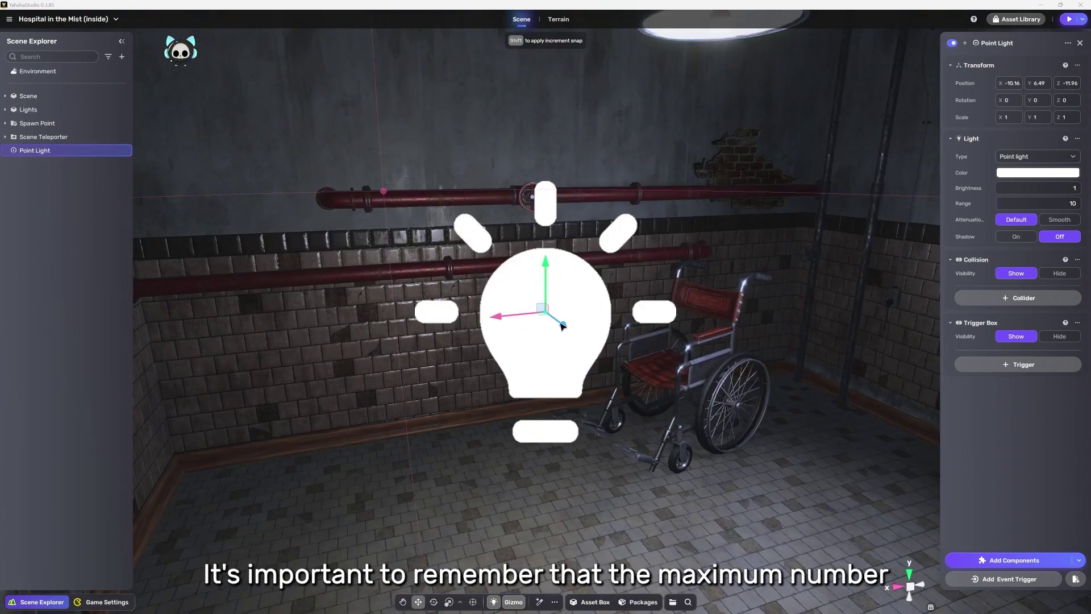
Move the point light in front of the red pipes to about X -9.59, Z -13.04 and reduce its range to 1.6
left_click_drag(562, 325, 329, 291)
left_click_drag(357, 189, 394, 237)
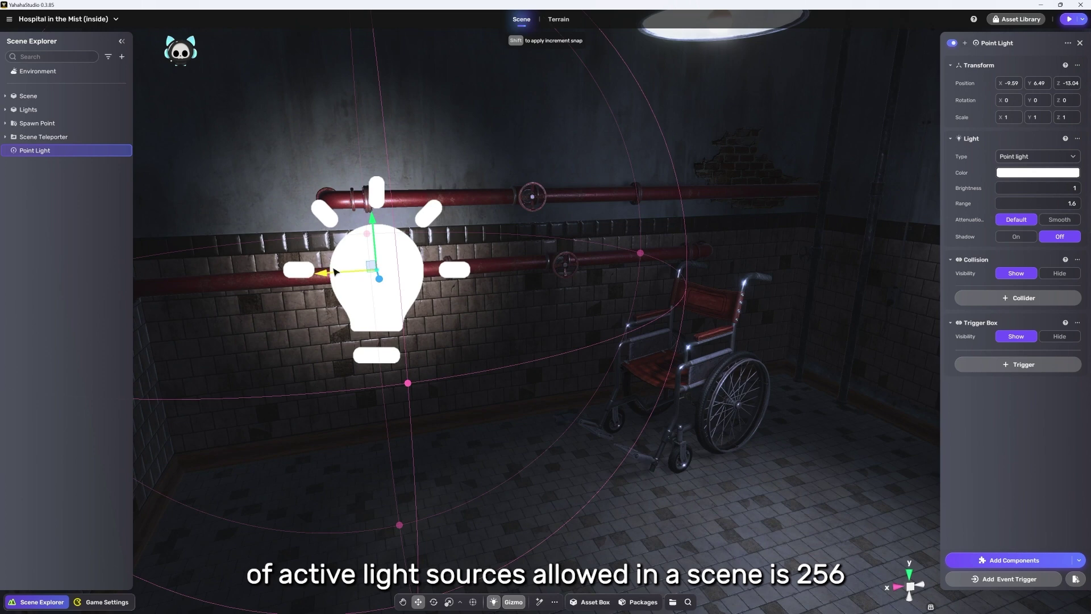
Duplicate the point light, place the copy above the wheelchair at about X -12.21, Y 6.7, Z -13.04, and reduce its range to 1.12
key("ctrl+d")
left_click_drag(320, 271, 550, 254)
left_click_drag(620, 208, 620, 176)
left_click_drag(569, 222, 766, 214)
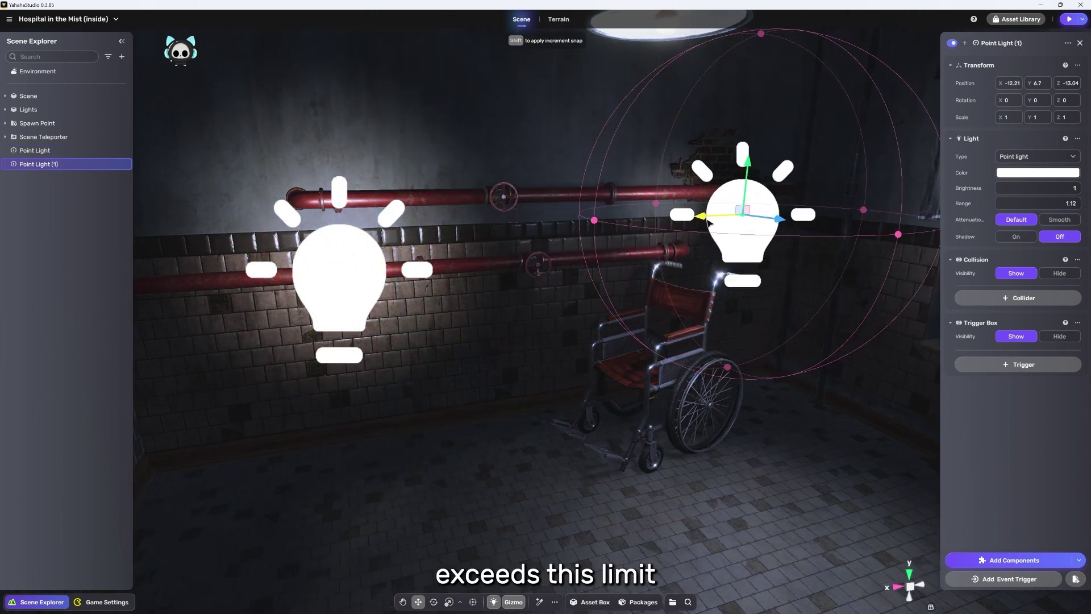
Move the wheelchair between the point lights to about X -11.37, Y 5.01, Z -11.84 and rotate it to about 352.7° on Y
right_click_drag(662, 296, 697, 281)
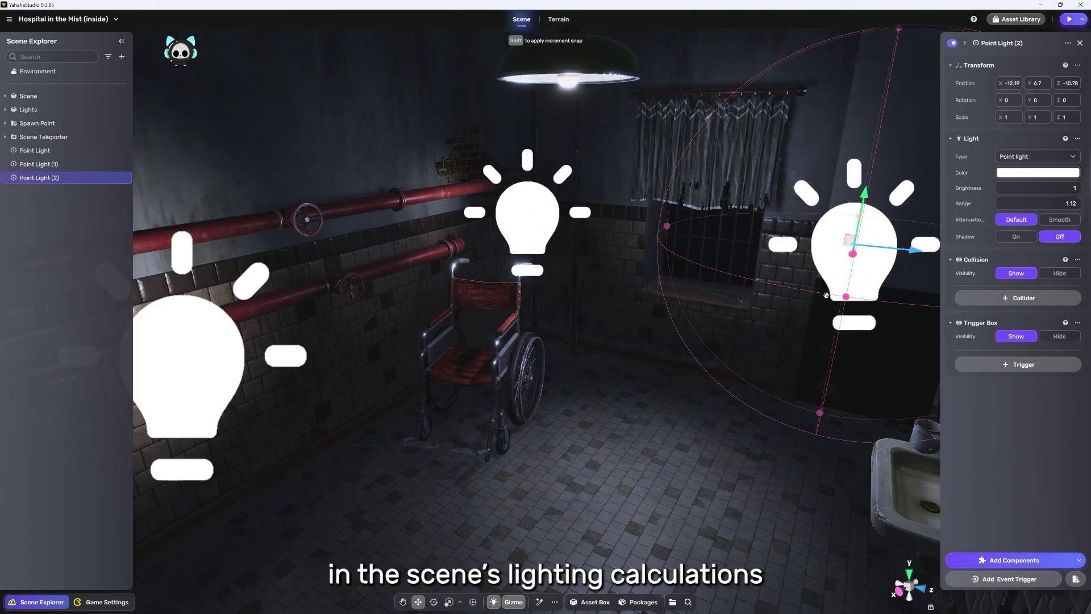
left_click(472, 358)
key("f")
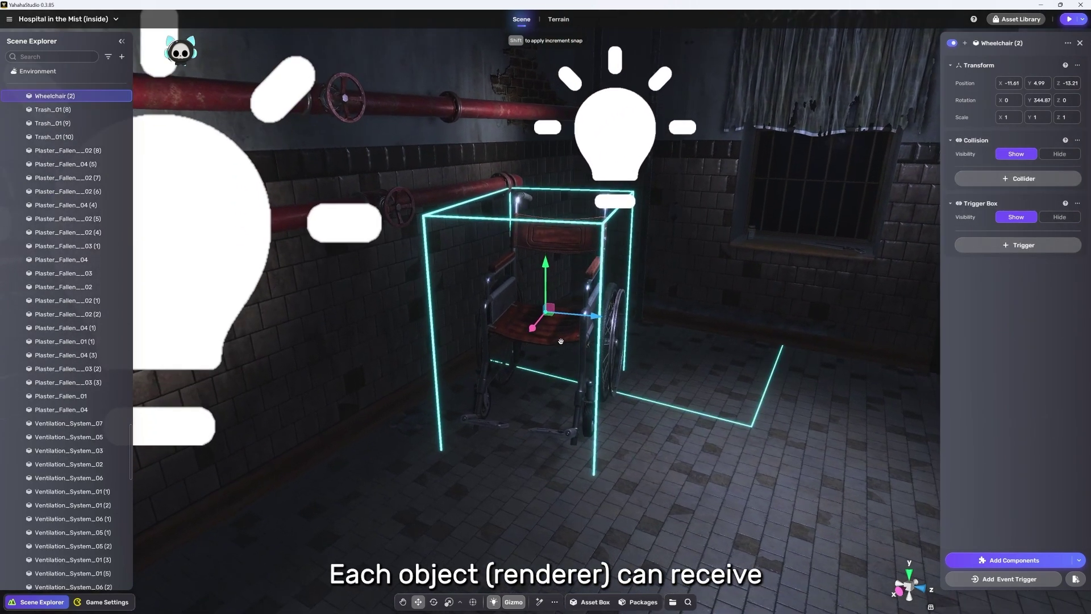
left_click_drag(598, 318, 852, 321)
key("f")
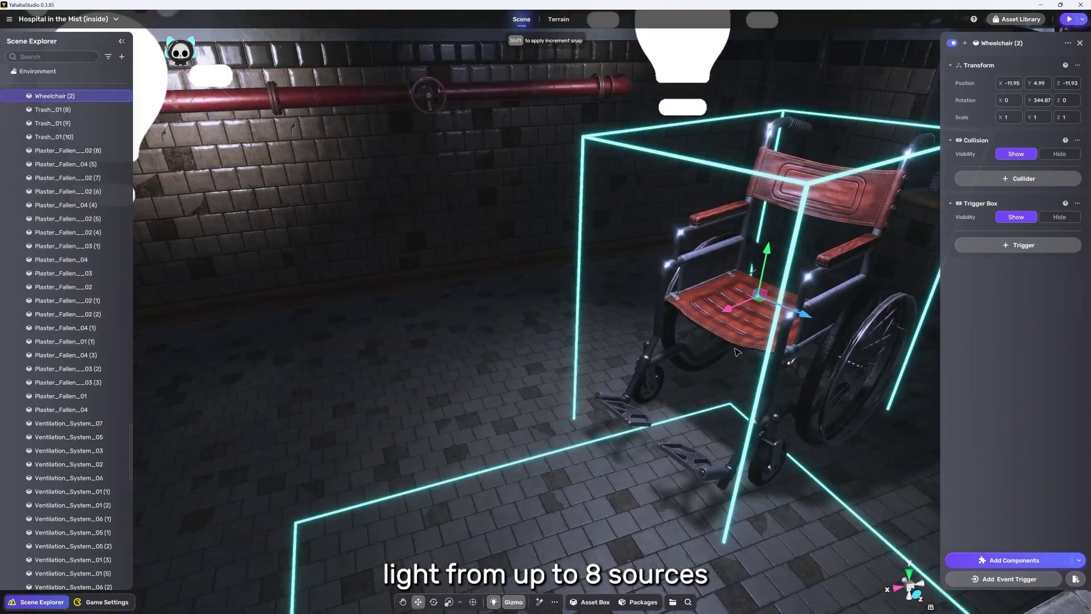
left_click_drag(712, 389, 691, 372)
key("e")
key("f")
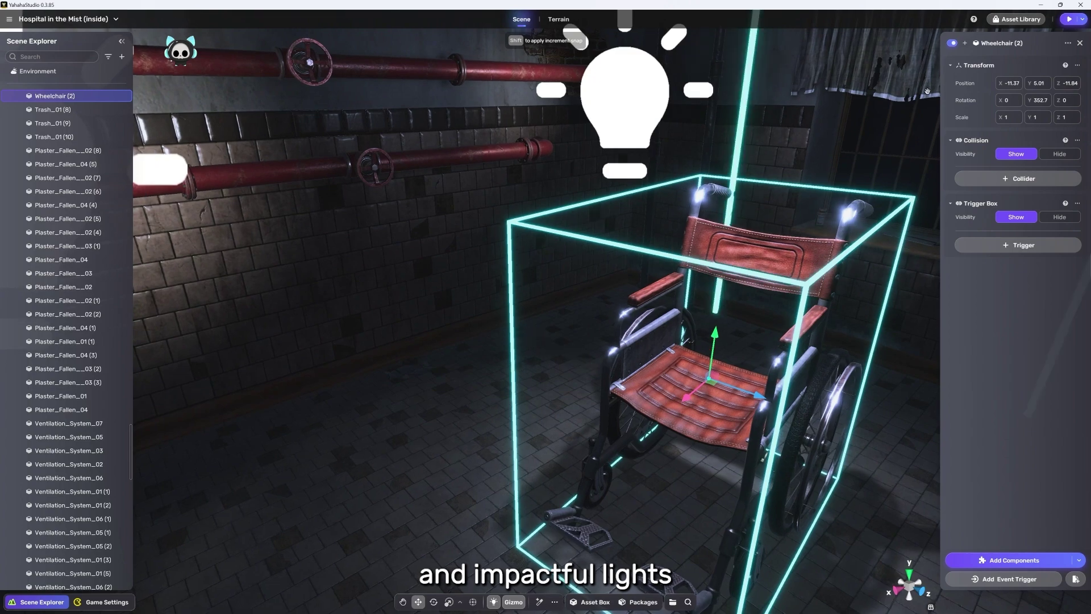
Shift the point light near the curtained window along the X axis into the room
left_click(830, 280)
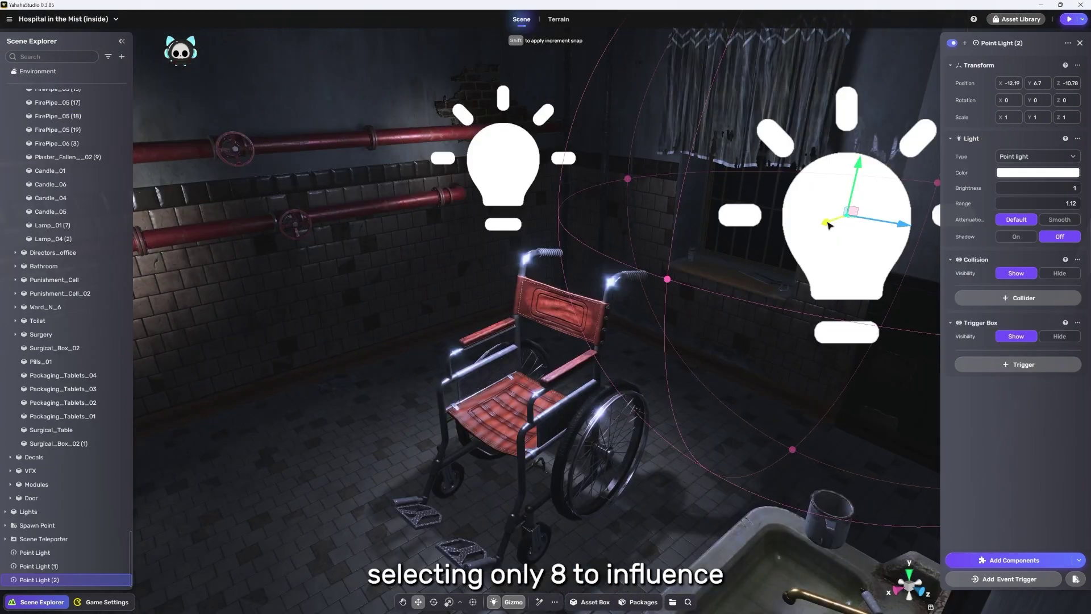
left_click_drag(829, 226, 751, 236)
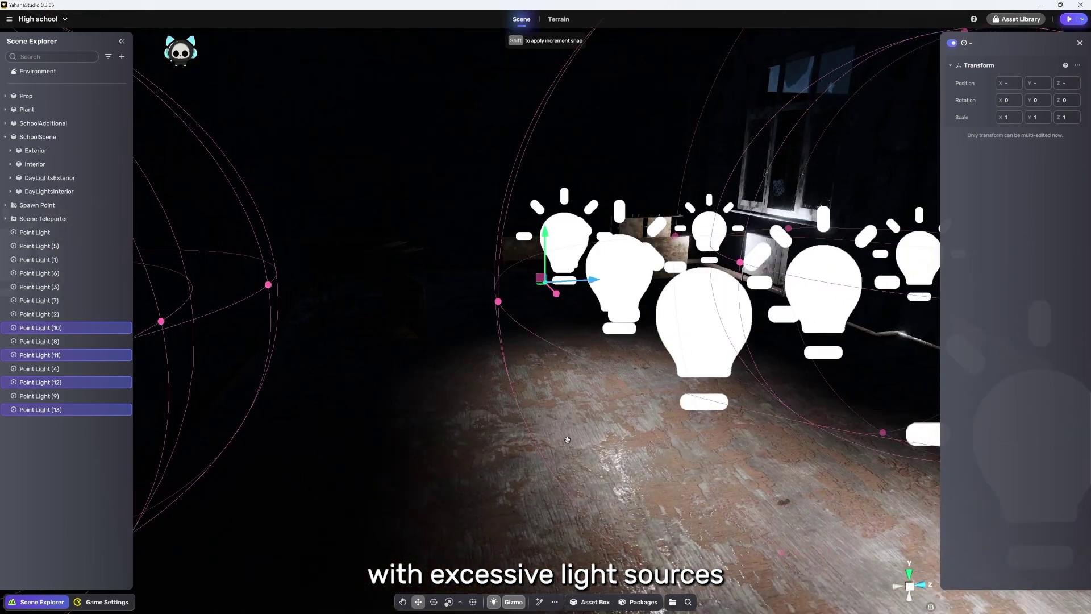
mouse_move(556, 441)
left_mouse_down("alt")
mouse_move(541, 441)
mouse_move(570, 444)
left_mouse_up("alt")
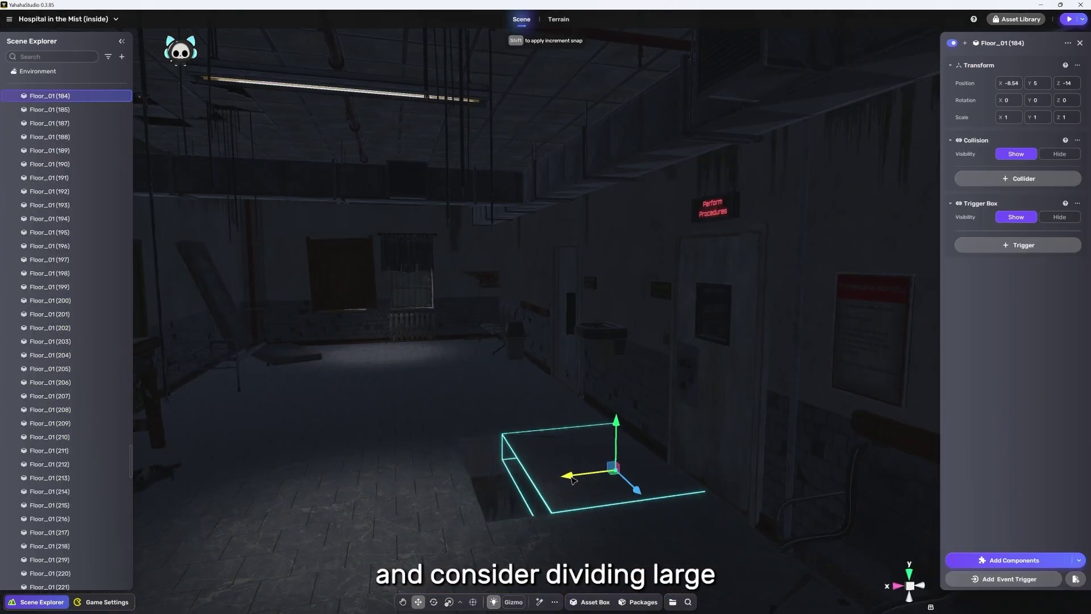
Slide the floor tiles Floor_01 (184) and Floor_01 (186) along the X axis, the first to about X -9.96
left_click_drag(573, 480, 693, 452)
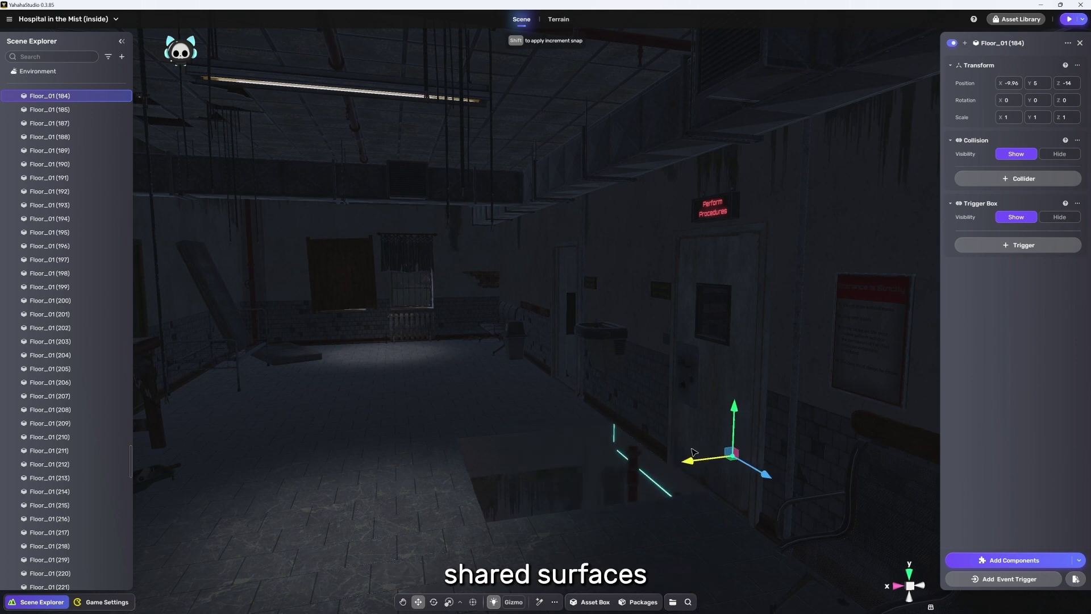
left_click_drag(310, 511, 516, 491)
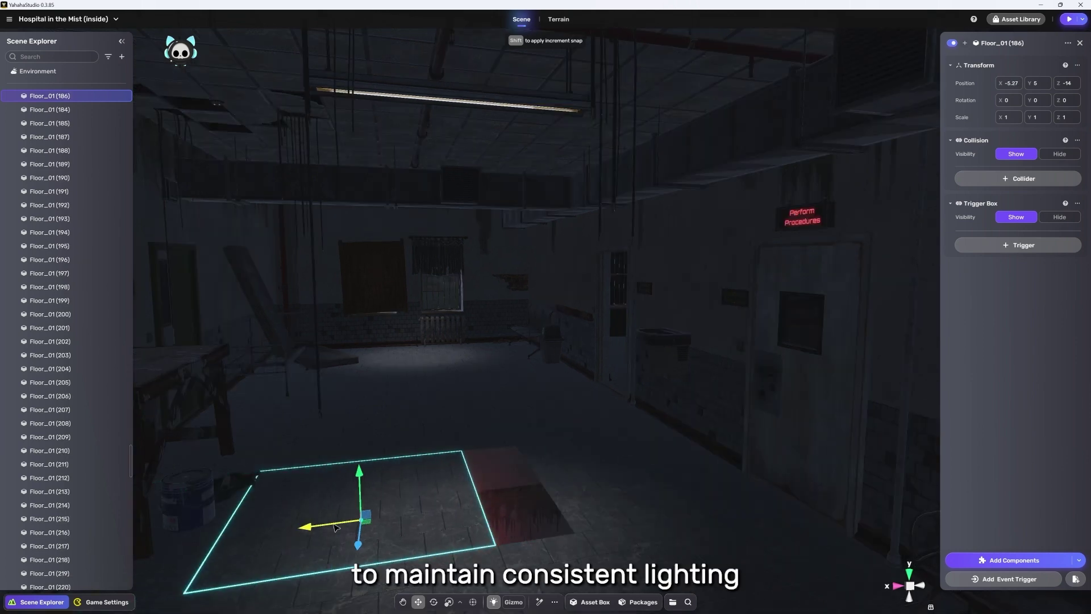
left_click_drag(324, 519, 402, 516)
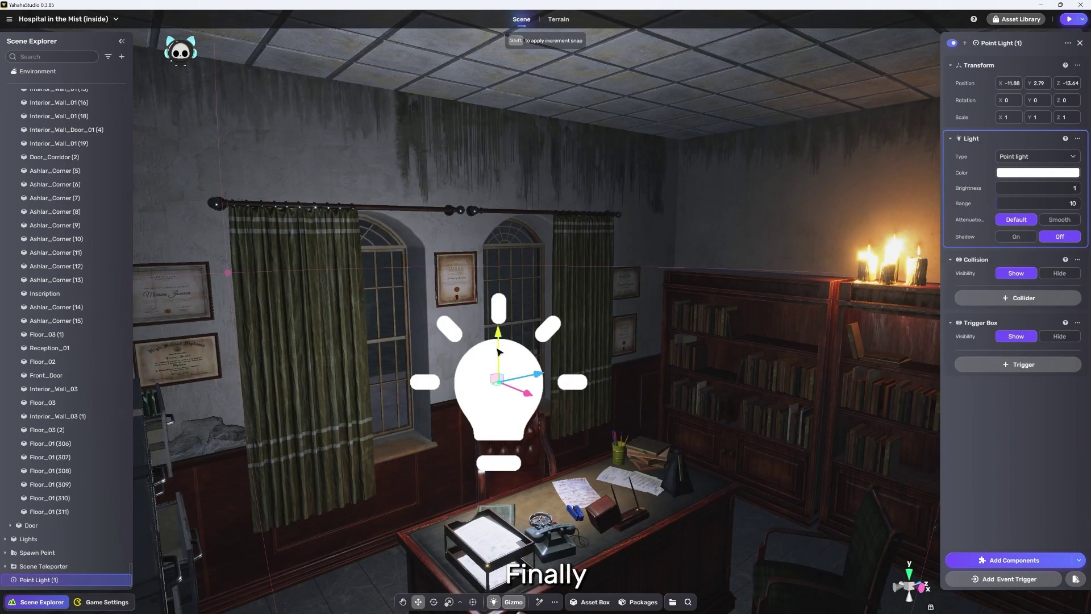
Lower the office point light to about Y 2.75 and move its last duplicate beside the bookcase to about Z -10.88
mouse_move(502, 336)
left_mouse_down()
mouse_move(503, 291)
mouse_move(505, 340)
left_mouse_up()
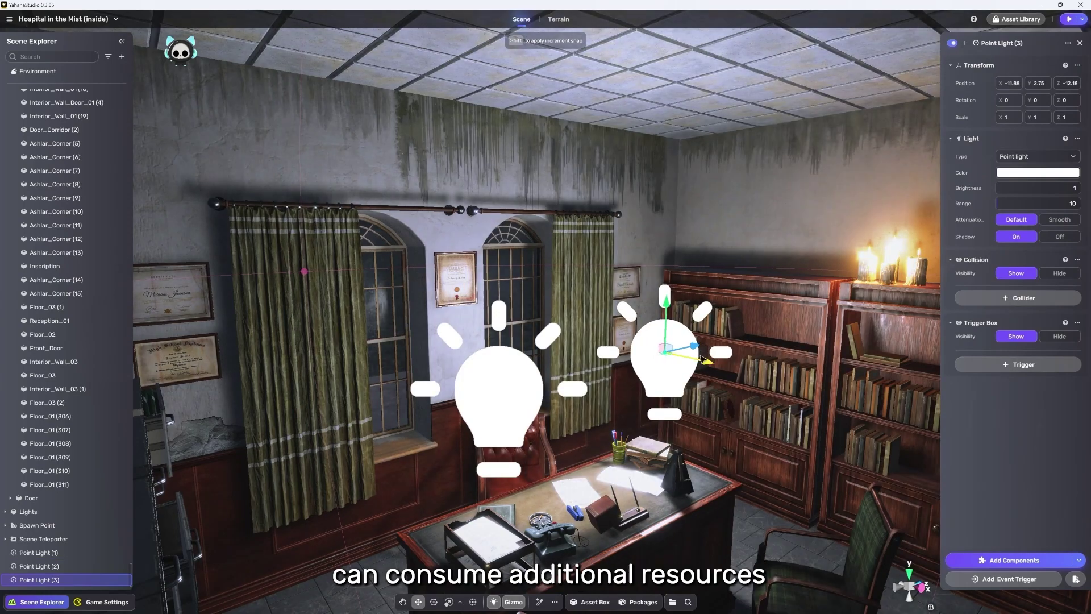
left_click_drag(703, 358, 782, 337)
right_click_drag(745, 358, 662, 387)
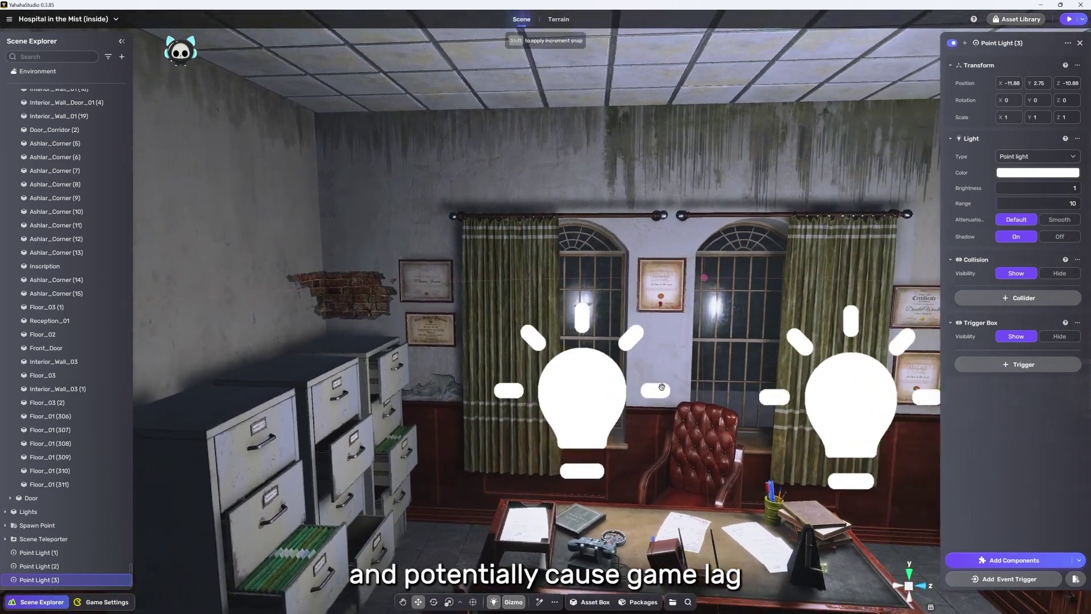
scroll(662, 387, "down", 3)
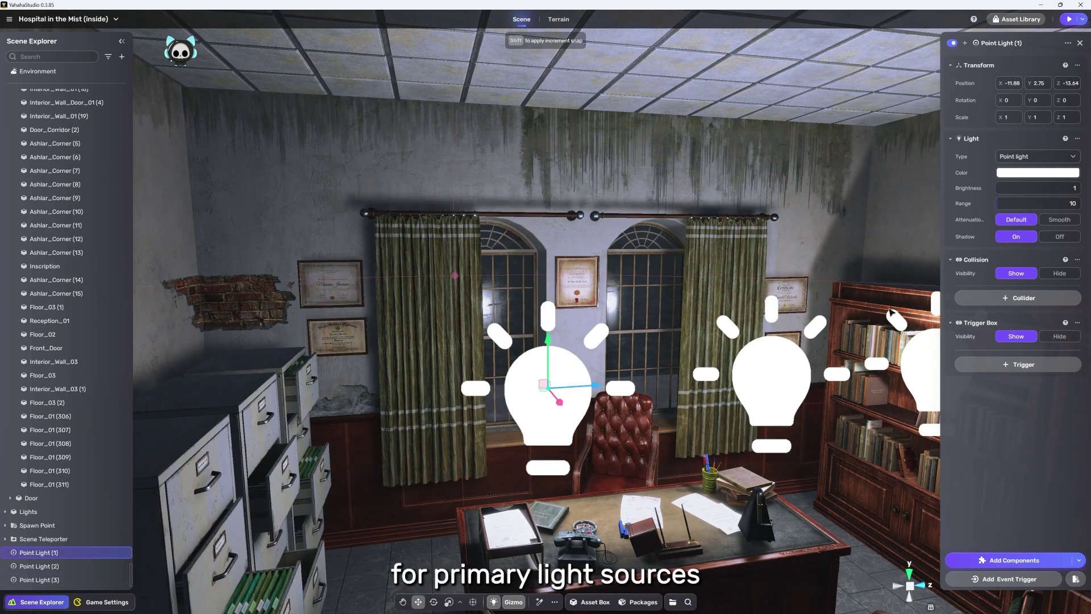
Turn off shadows on the two duplicated office point lights, leaving only the primary light casting shadows
left_click(779, 370)
left_click(1059, 237)
left_click(920, 361)
left_click(1059, 236)
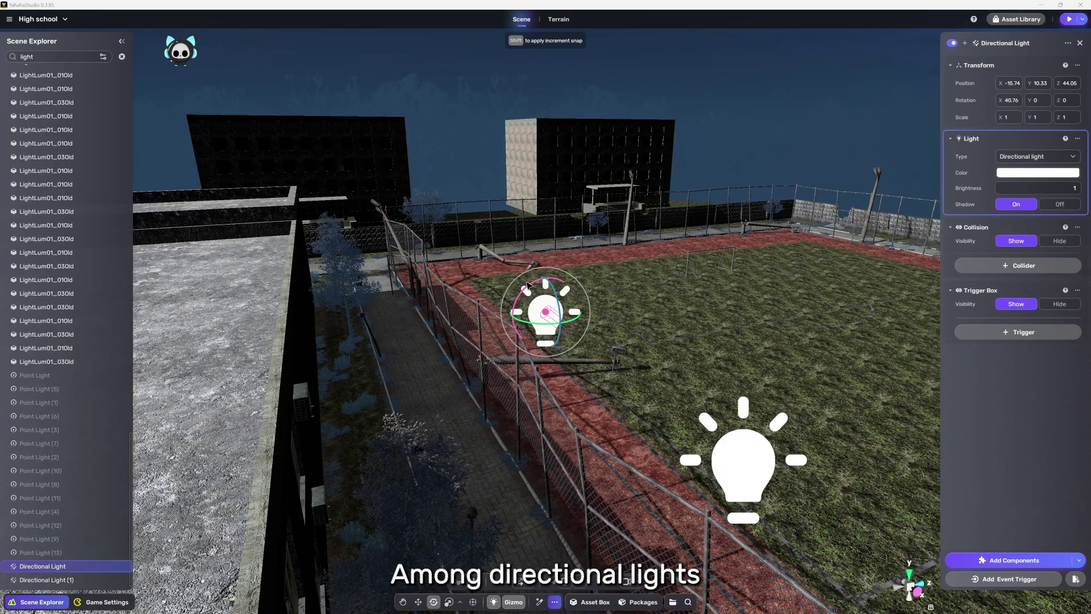
Rotate the first directional light over the sports field to about 30.53° on X
left_click_drag(533, 288, 528, 291)
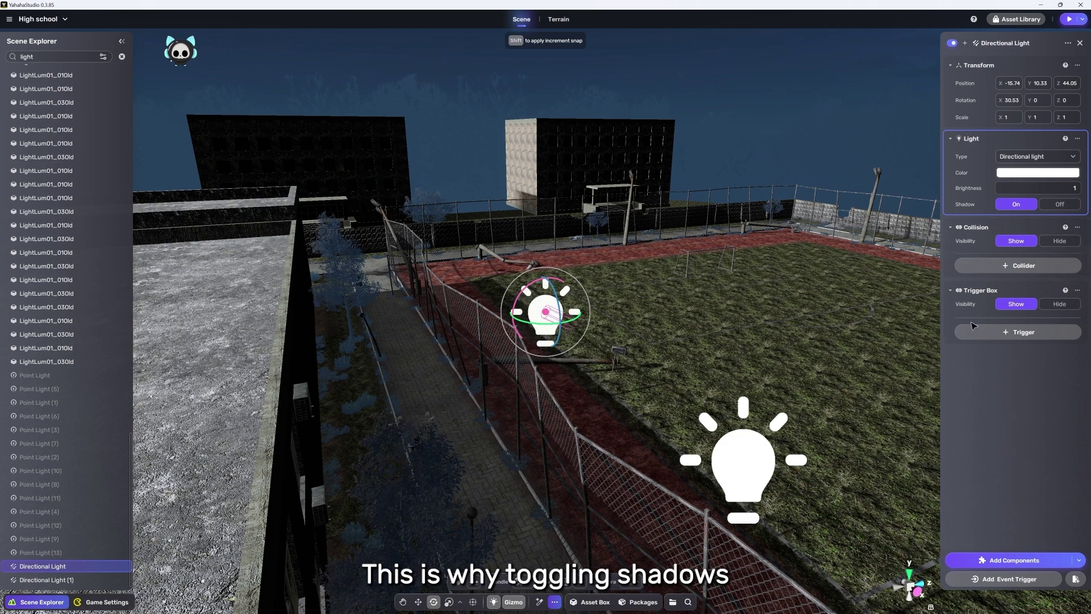
Toggle the second directional light's shadow on and back off to compare the effect on the field
left_click(749, 461)
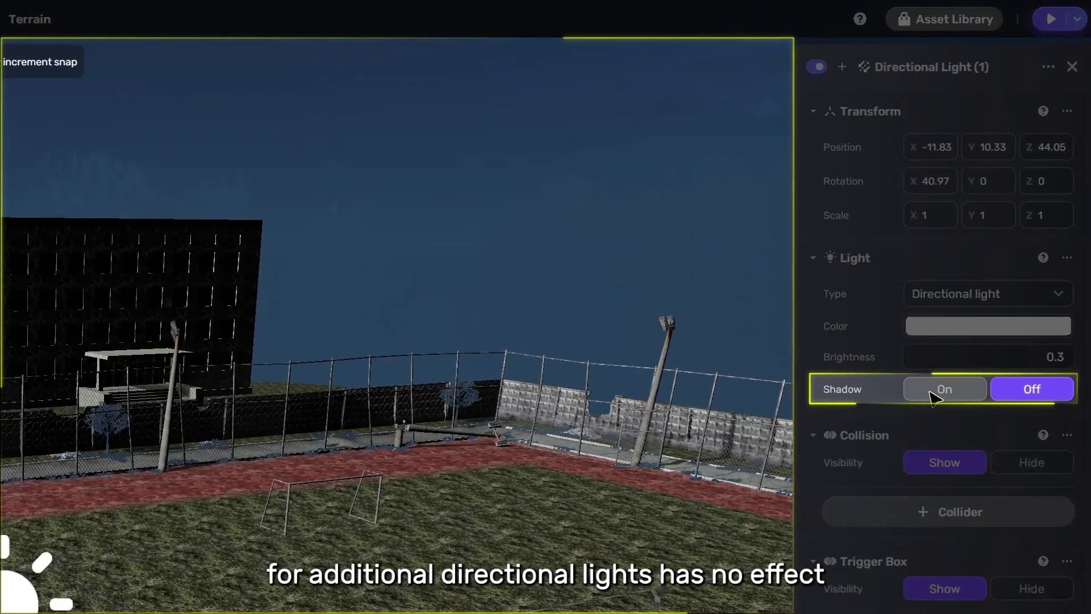
left_click(1010, 205)
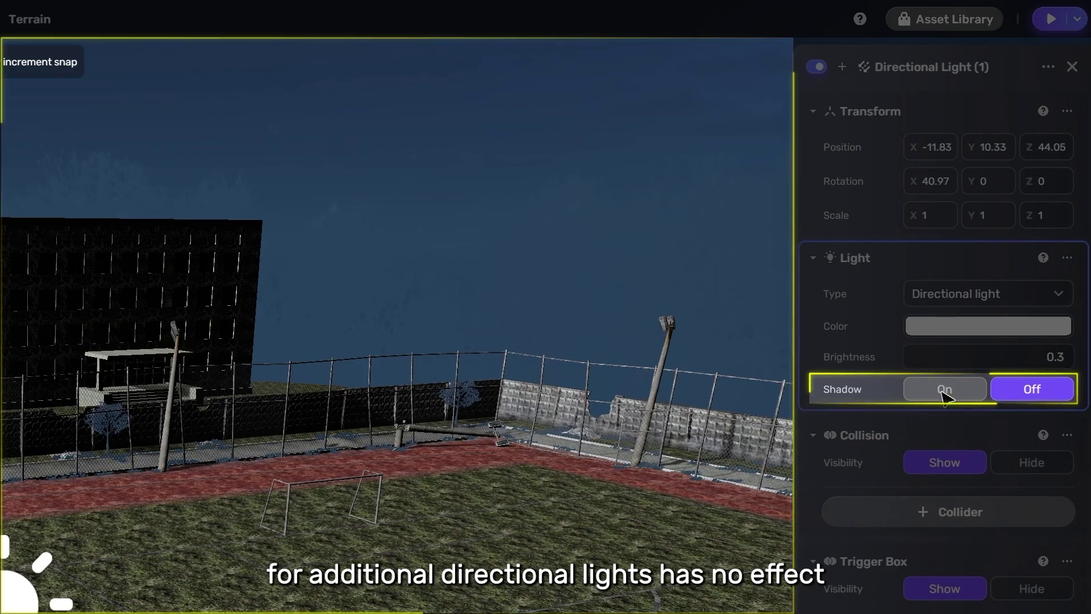
left_click(944, 393)
left_click(1035, 391)
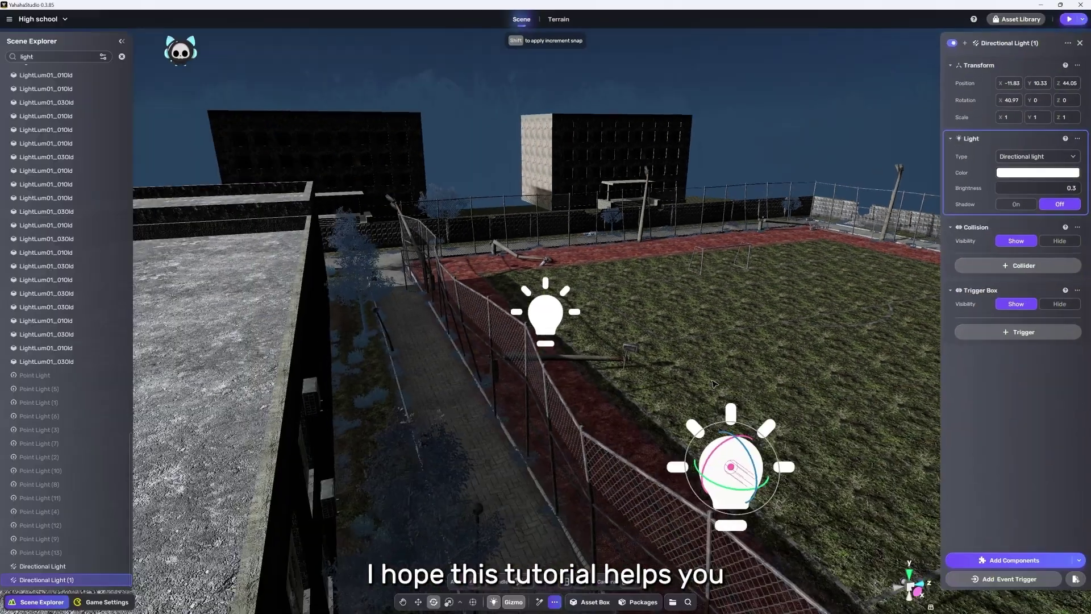
mouse_move(715, 384)
left_mouse_down("alt")
mouse_move(682, 375)
mouse_move(543, 386)
mouse_move(712, 387)
left_mouse_up("alt")
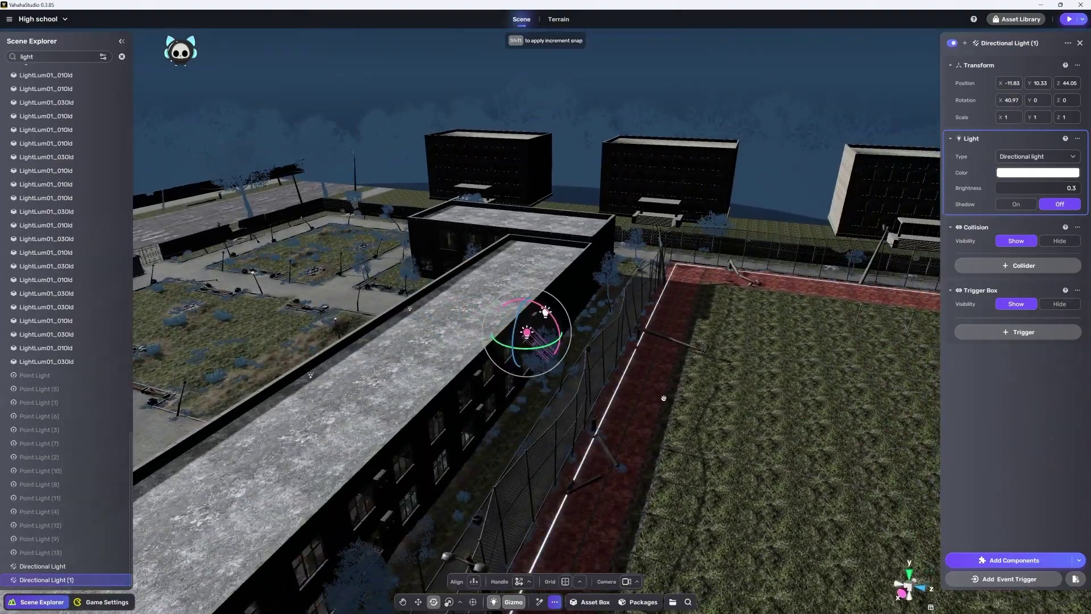